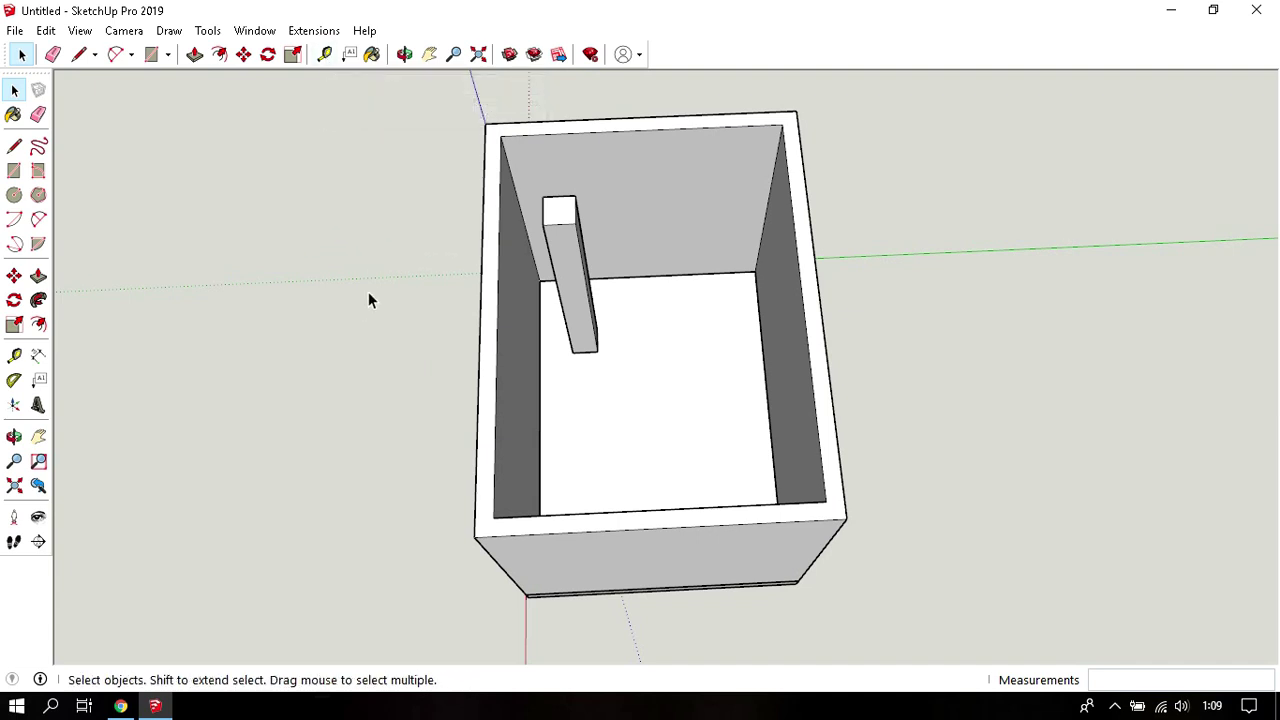
Take a trial measurement from the box's top corner, then zoom and orbit toward the column's base.
key(t)
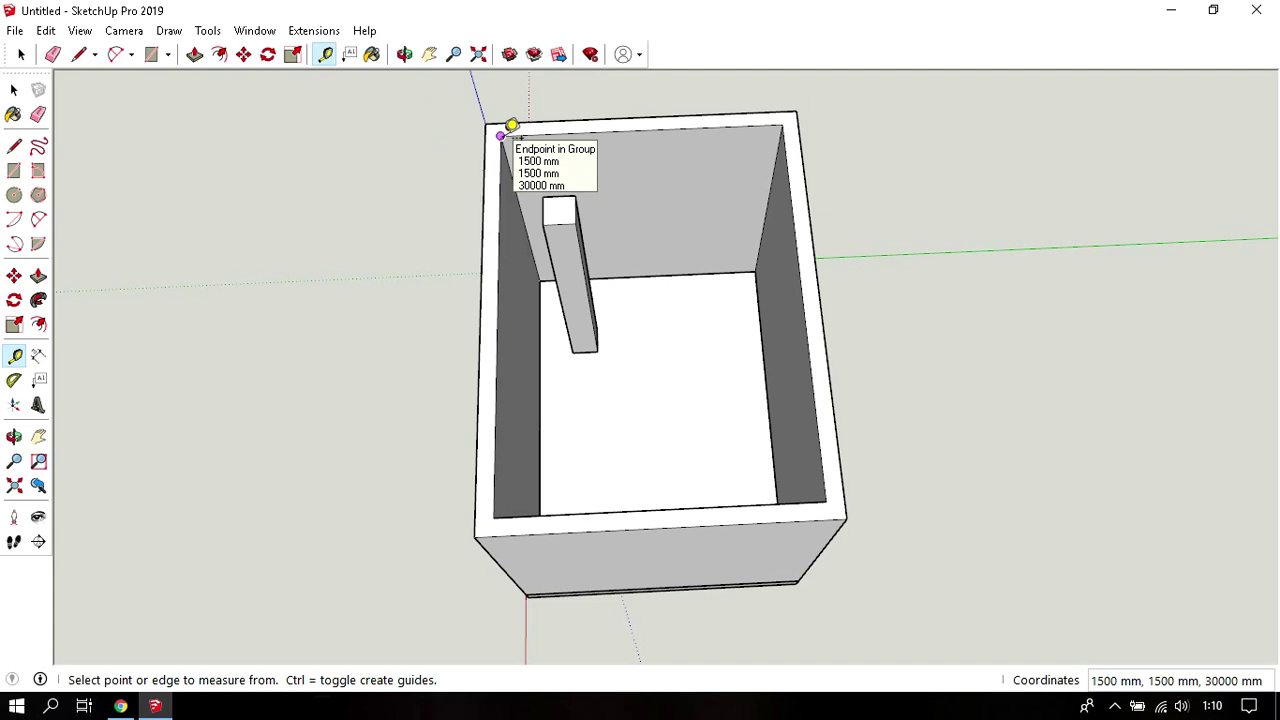
click(511, 126)
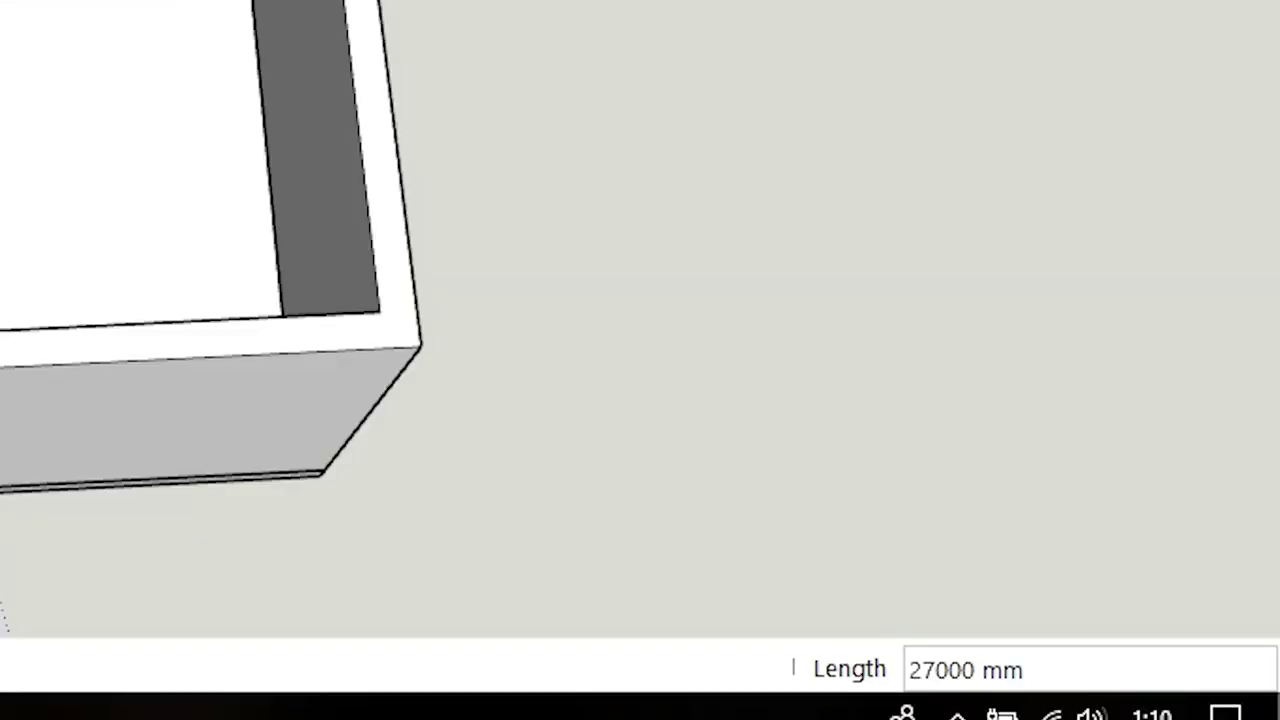
key(space)
scroll(458, 469, up, 2)
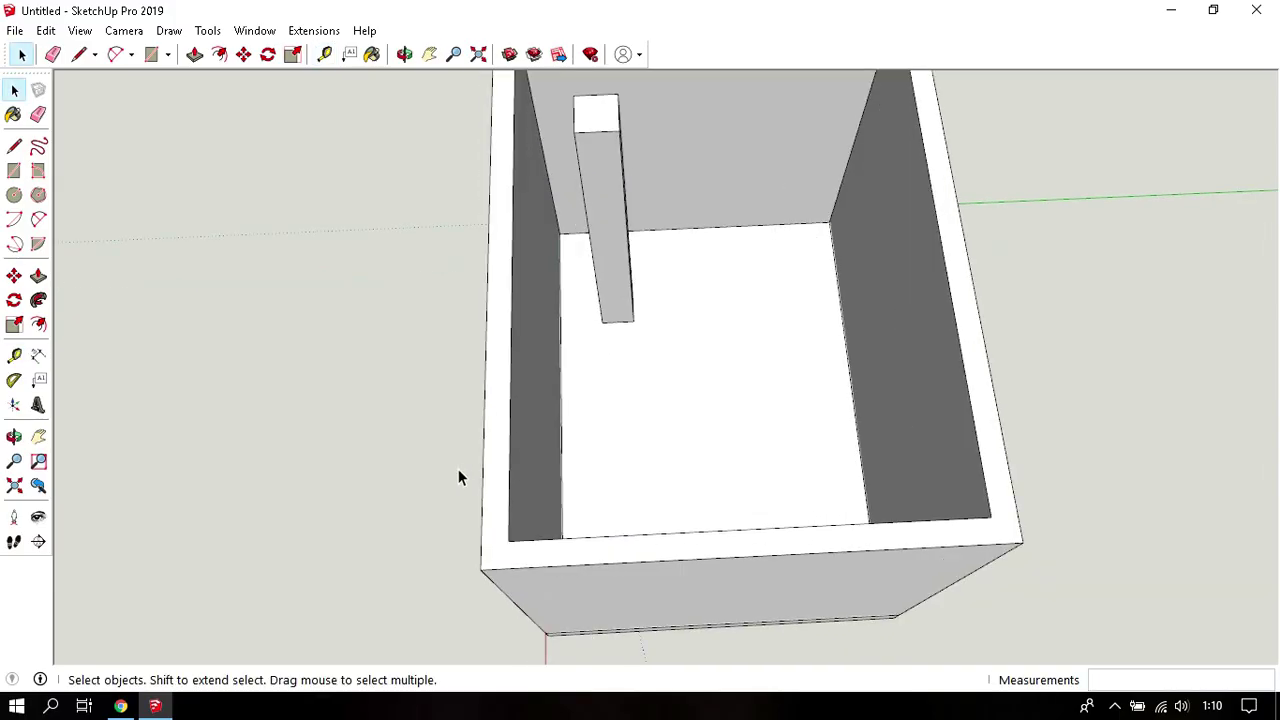
scroll(629, 317, up, 3)
scroll(633, 481, up, 2)
scroll(633, 481, up, 2)
middle_drag(600, 494, 583, 411)
Measure 4000 mm from the column's bottom corner, then cancel that measurement.
key(t)
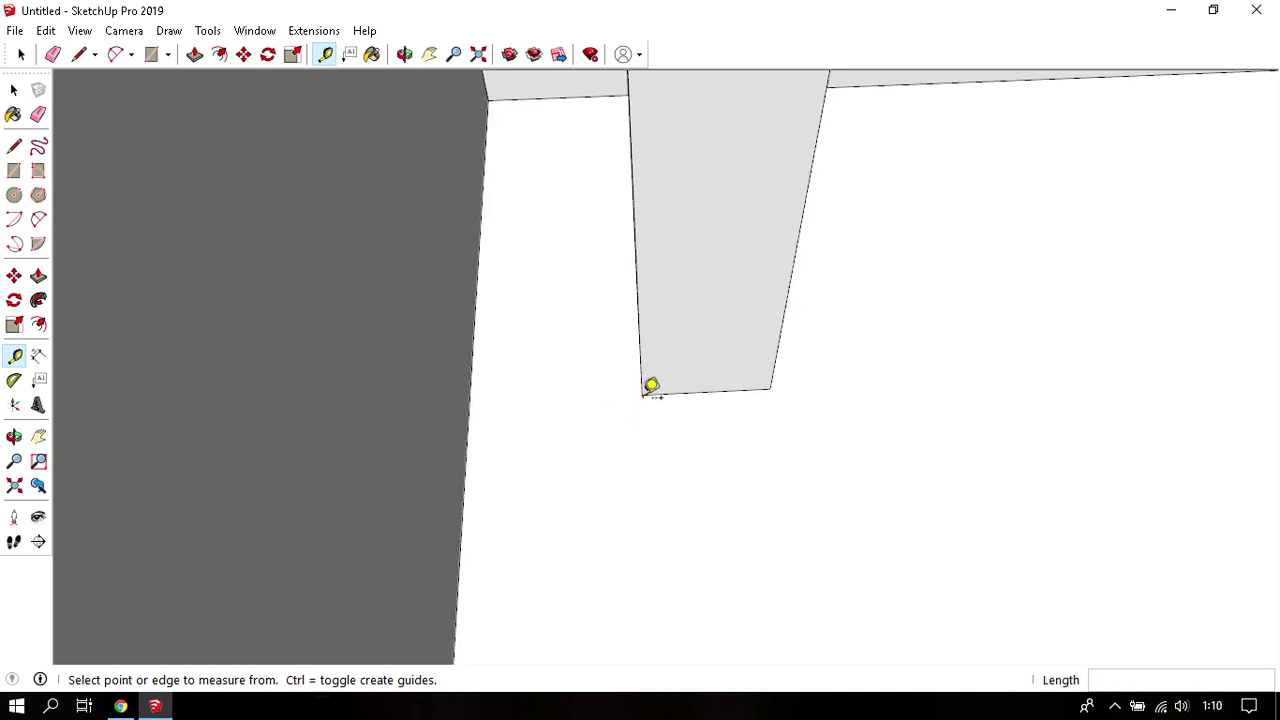
click(642, 393)
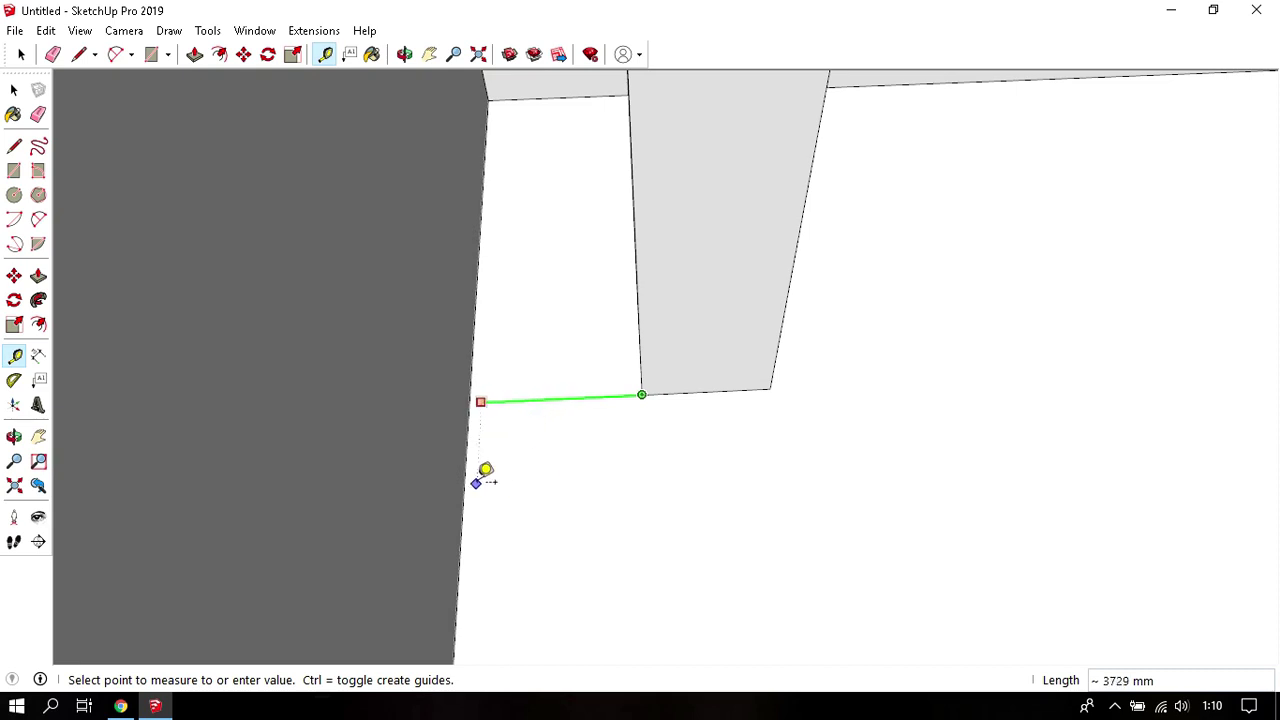
text(4000)
key(Return)
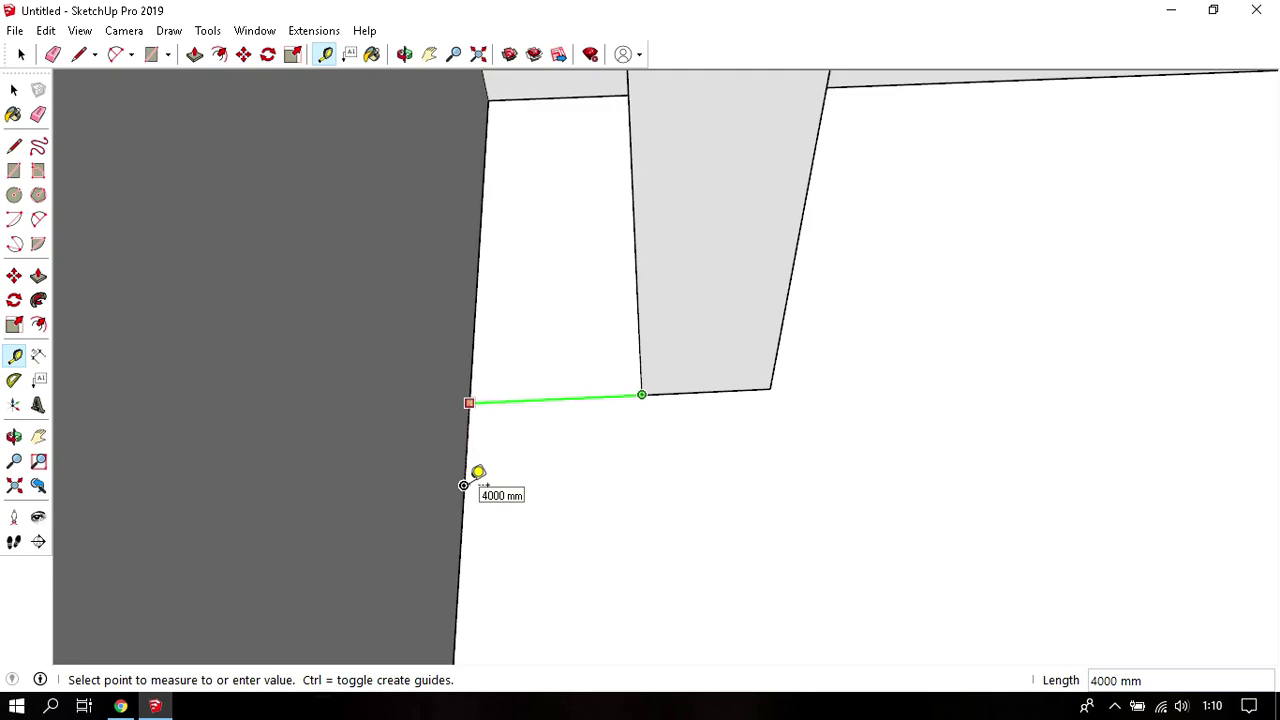
key(space)
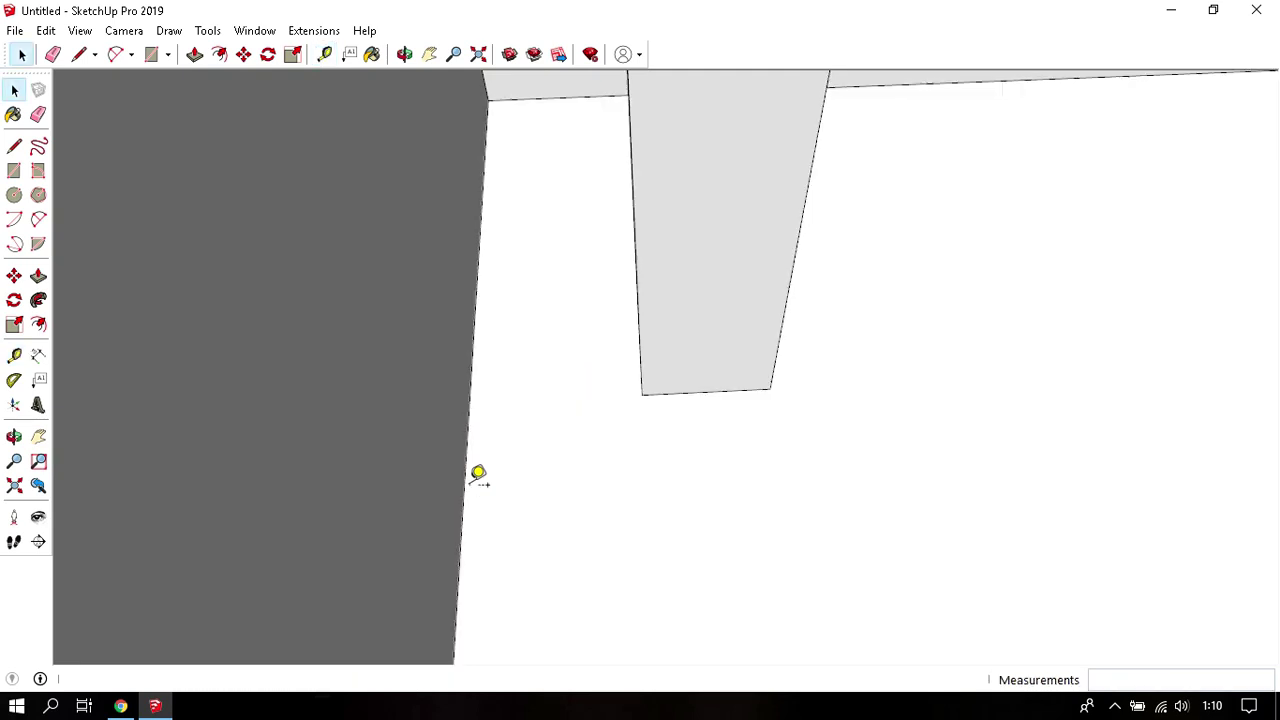
mouse_move(477, 477)
middle_down()
mouse_move(491, 588)
mouse_move(536, 537)
mouse_move(600, 540)
middle_up()
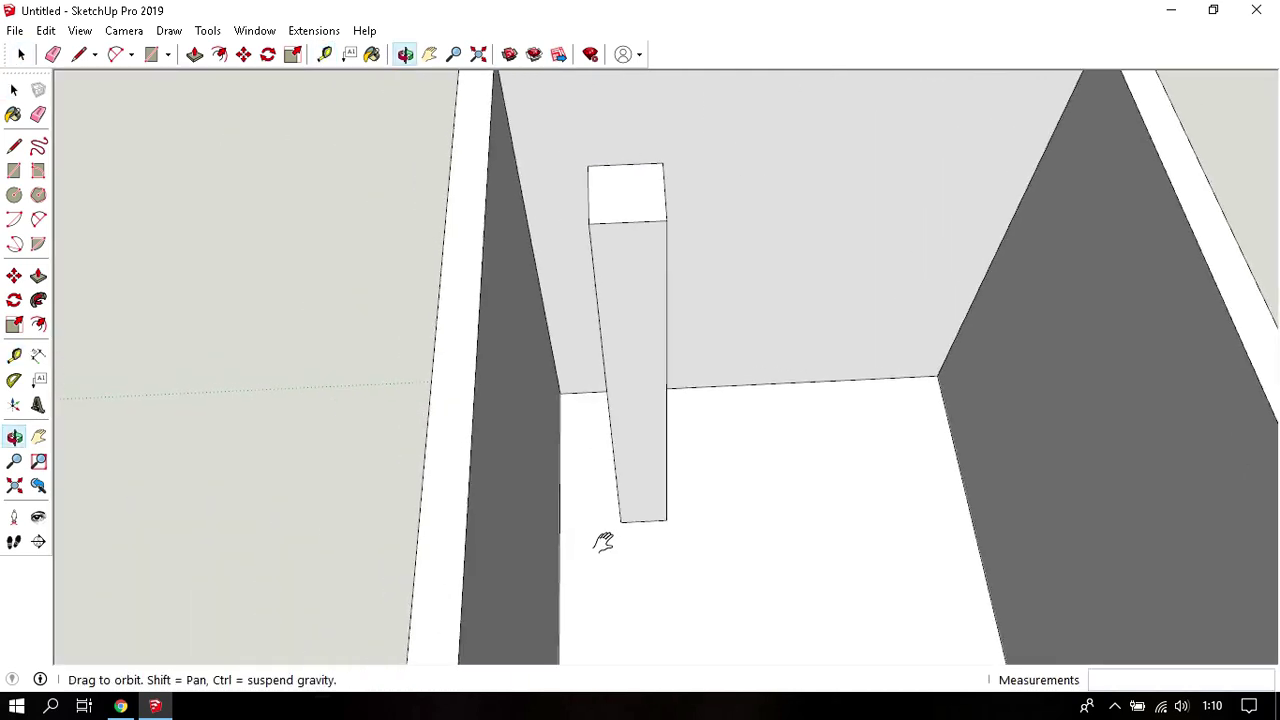
Start a column height measurement from its bottom corner, cancel it, and view down into the box.
key(t)
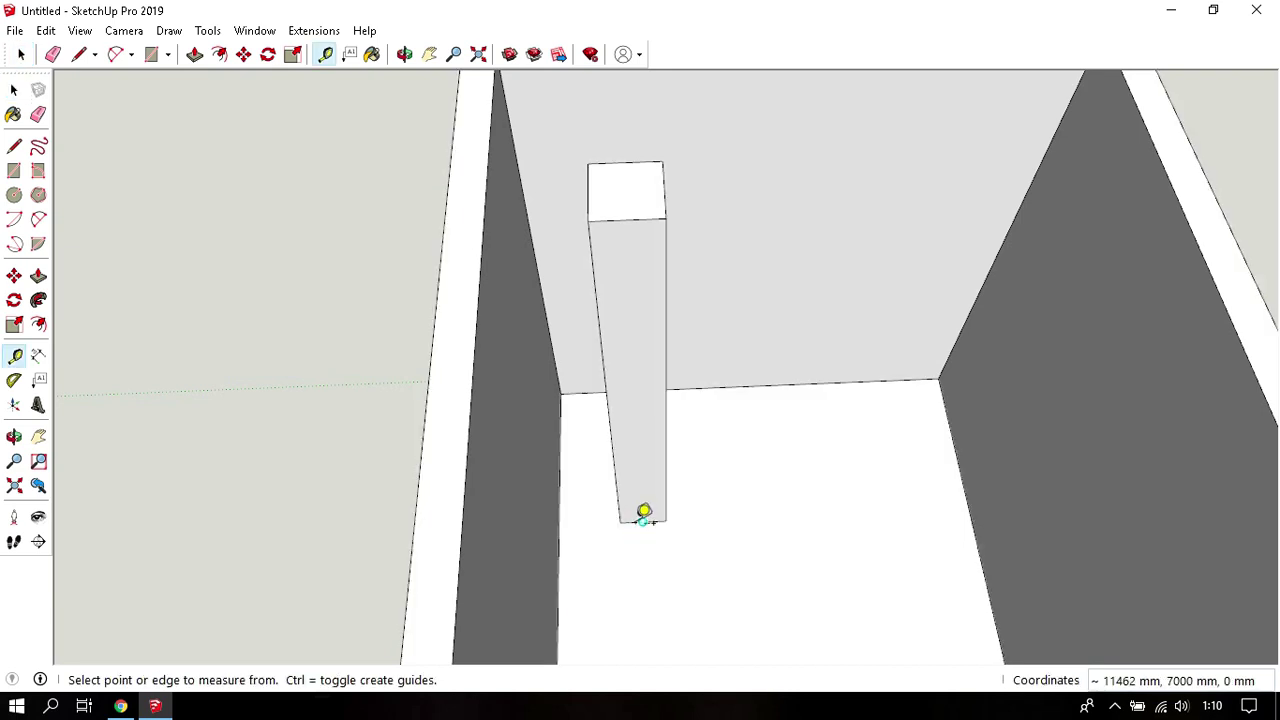
click(643, 520)
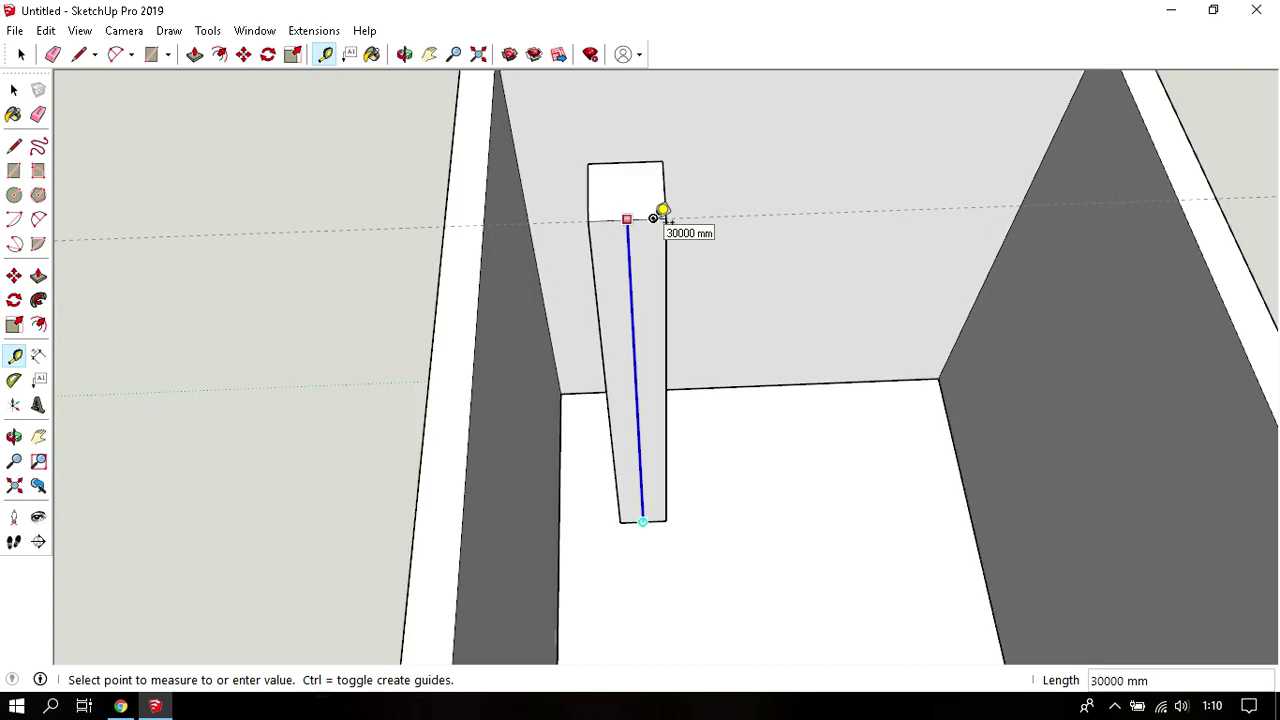
key(space)
scroll(530, 378, down, 3)
scroll(511, 392, down, 2)
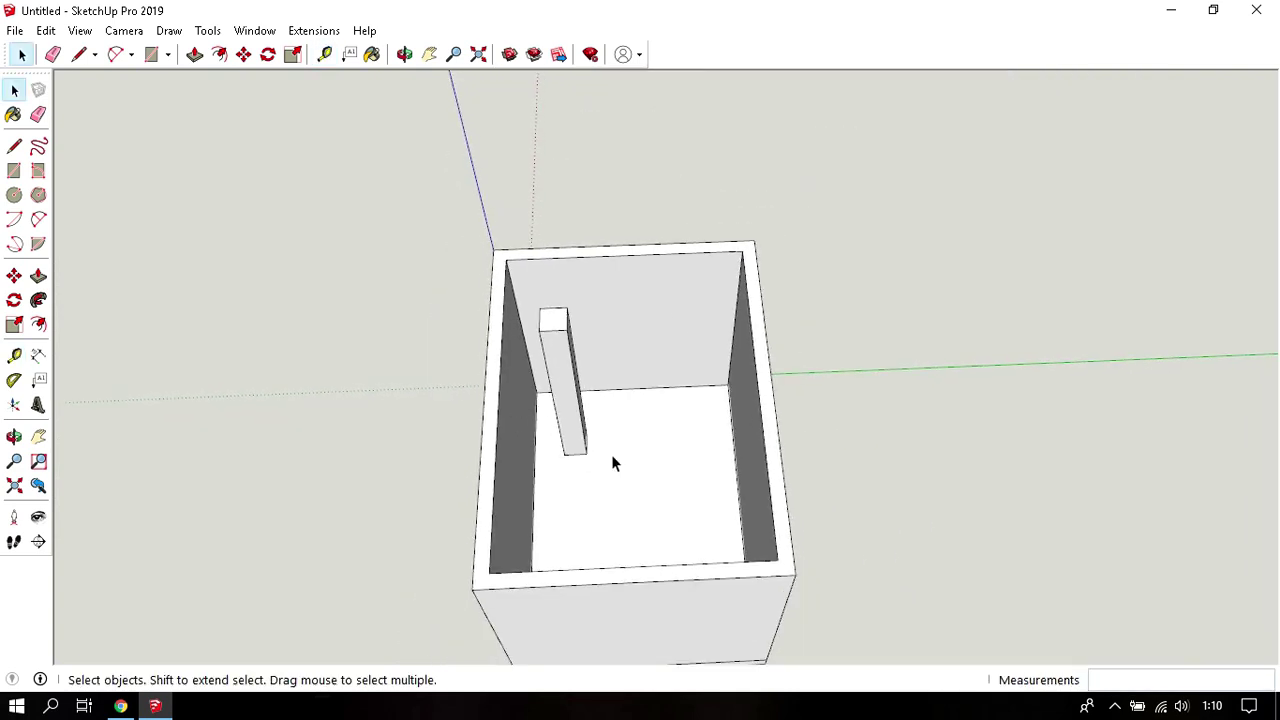
mouse_move(613, 462)
middle_down()
mouse_move(626, 397)
mouse_move(637, 409)
middle_up()
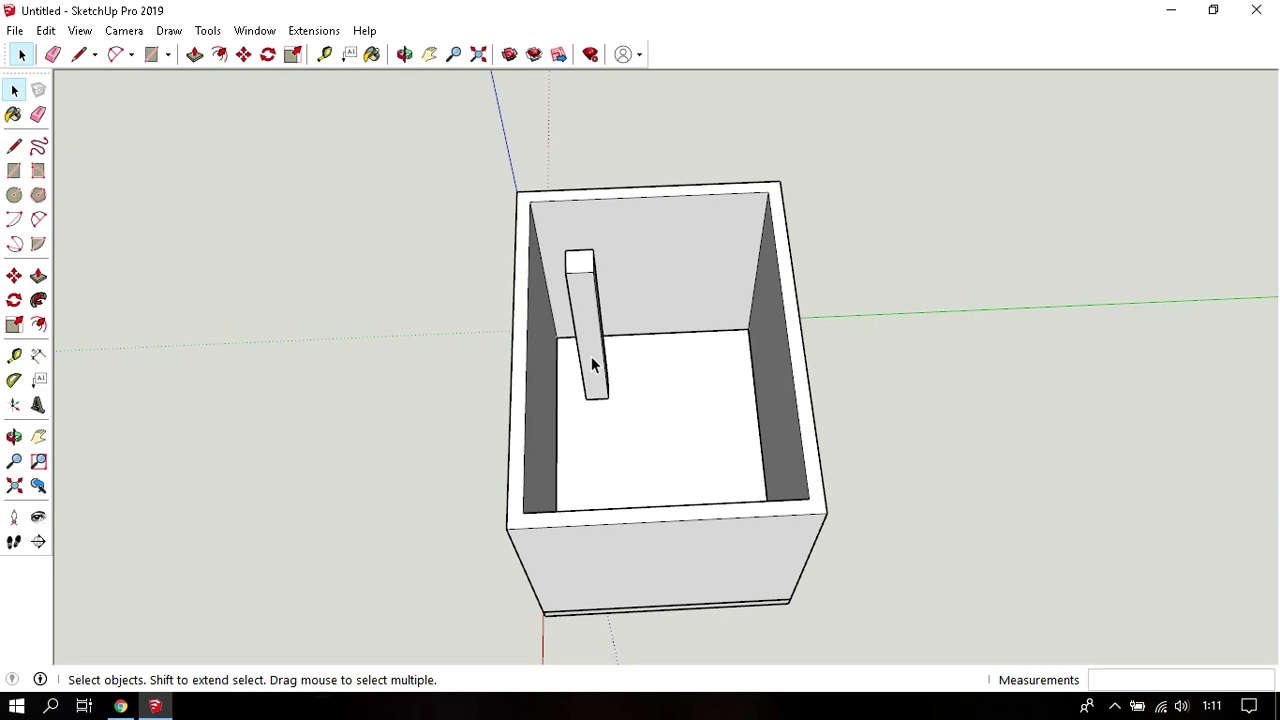
Zoom toward the column's base and start a column-to-wall measurement, then cancel it.
scroll(595, 370, up, 3)
scroll(590, 410, up, 3)
scroll(583, 440, up, 2)
middle_click(580, 443)
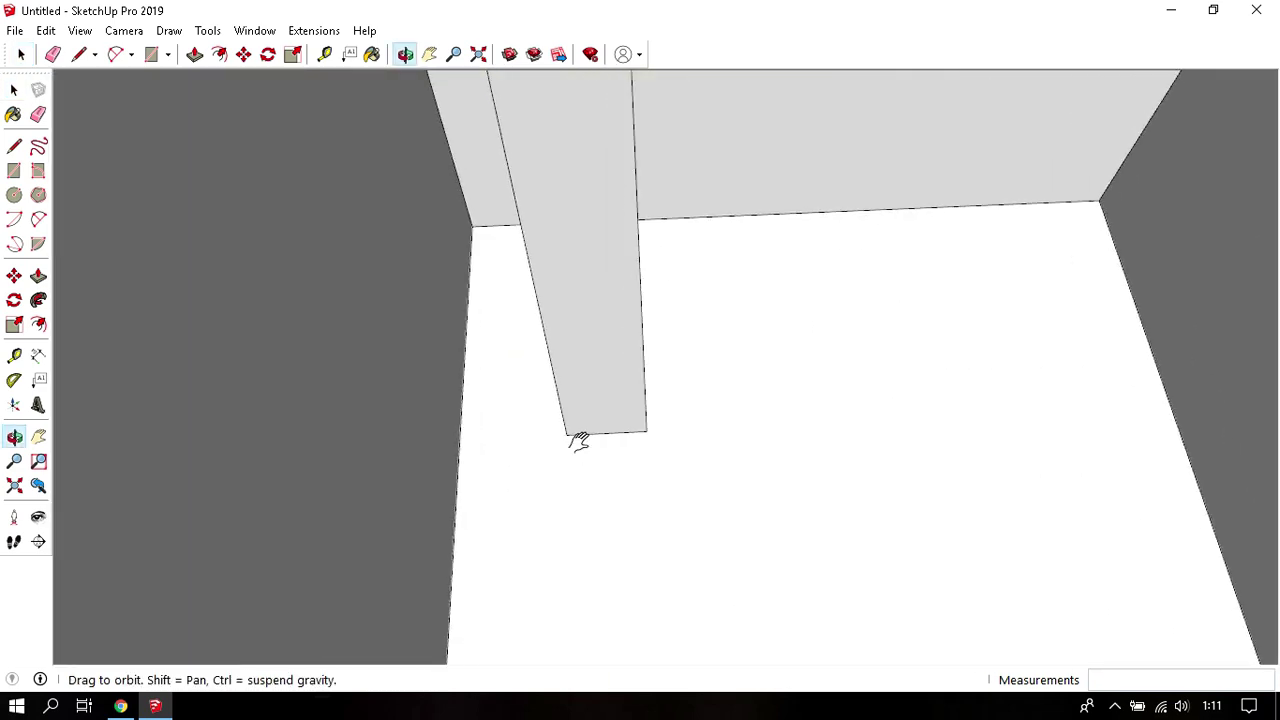
middle_drag(580, 443, 562, 428)
scroll(560, 429, up, 2)
key(t)
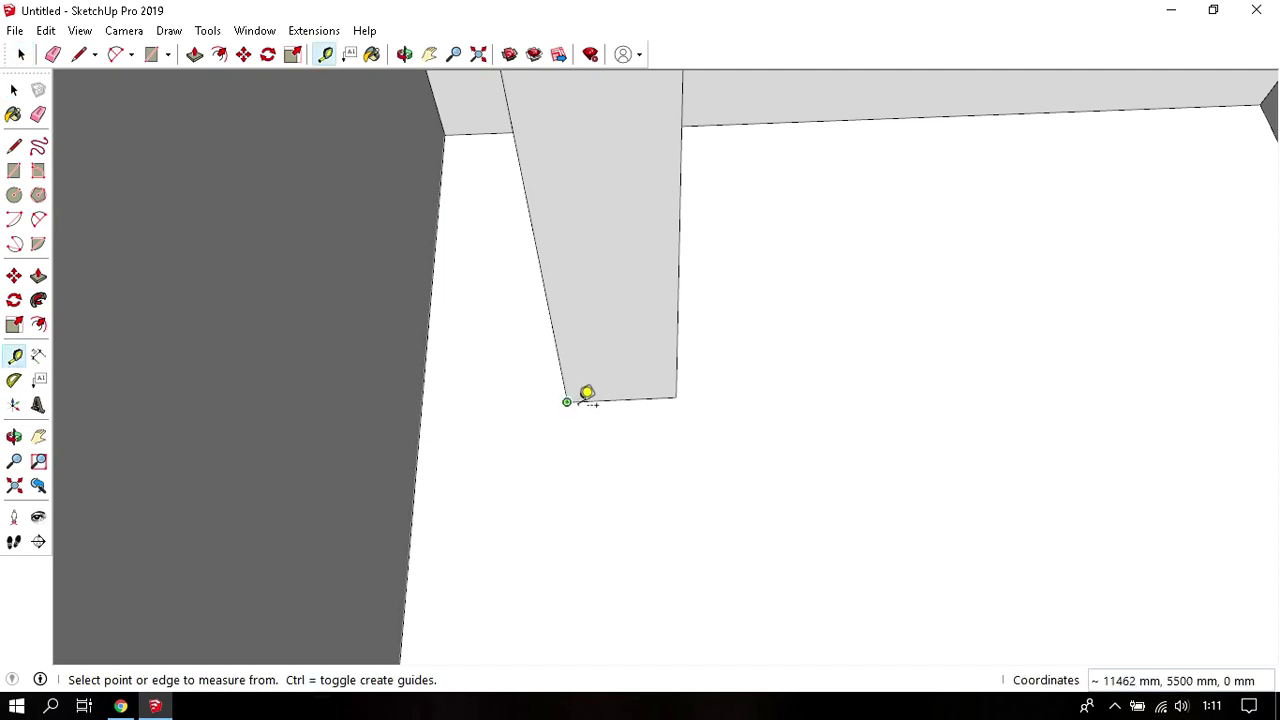
click(567, 401)
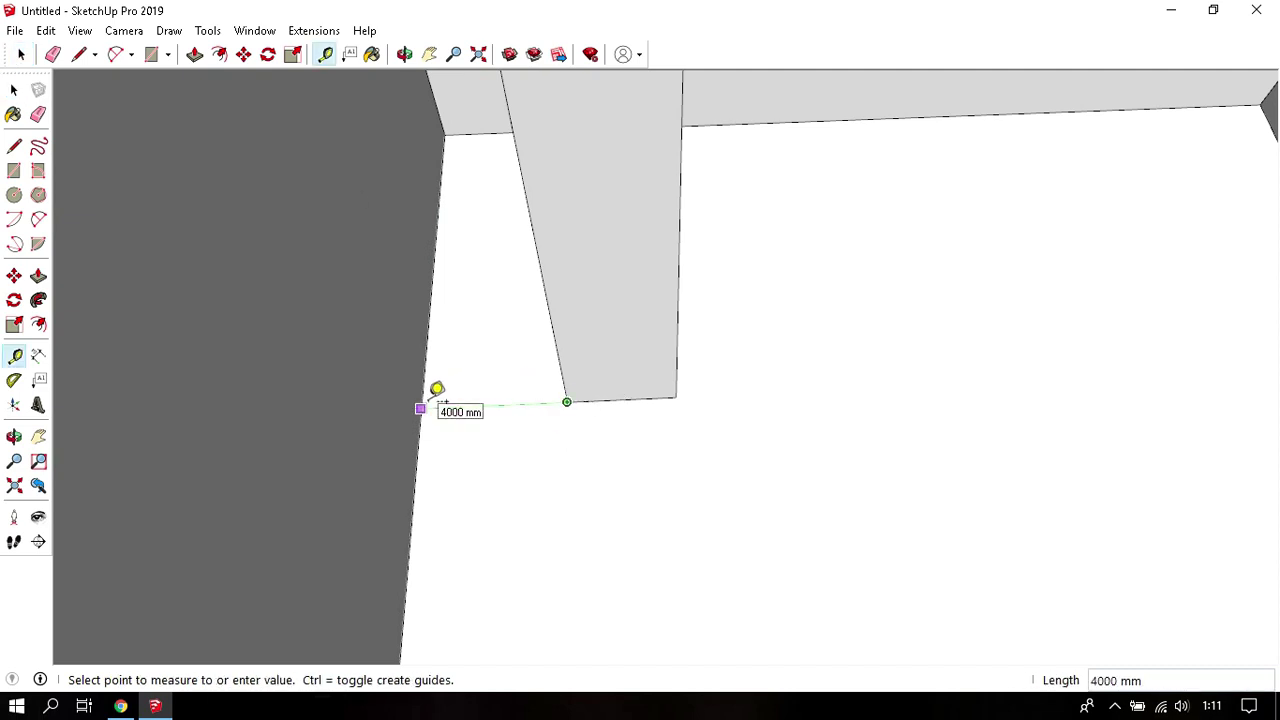
key(Escape)
key(space)
Place a dashed guide 4000 mm from the right wall's base edge across the floor.
scroll(421, 499, down, 3)
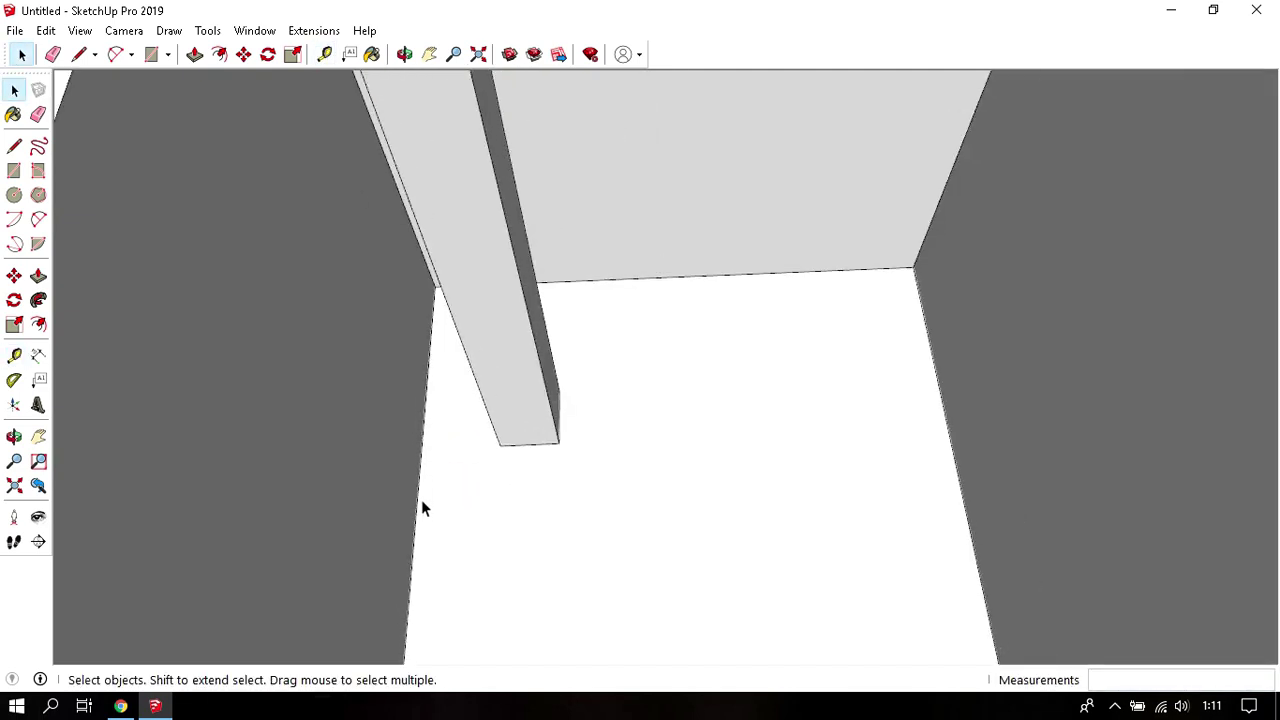
middle_drag(421, 499, 512, 494)
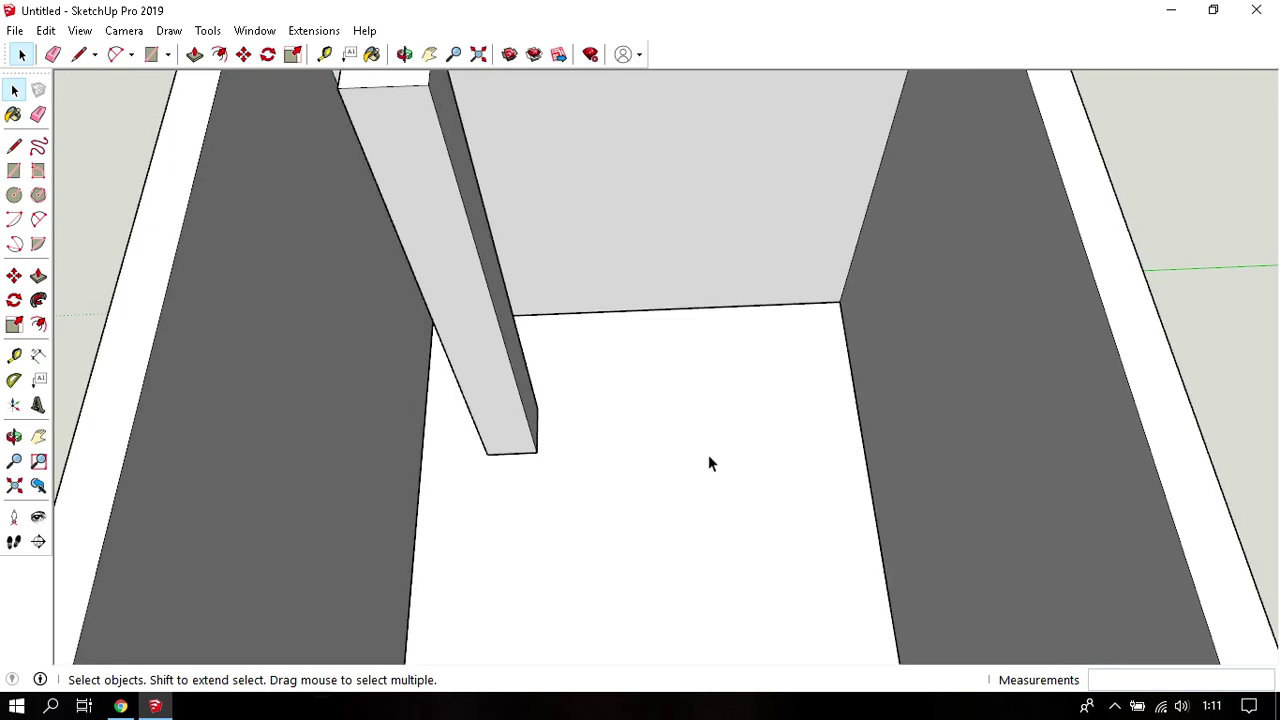
key(t)
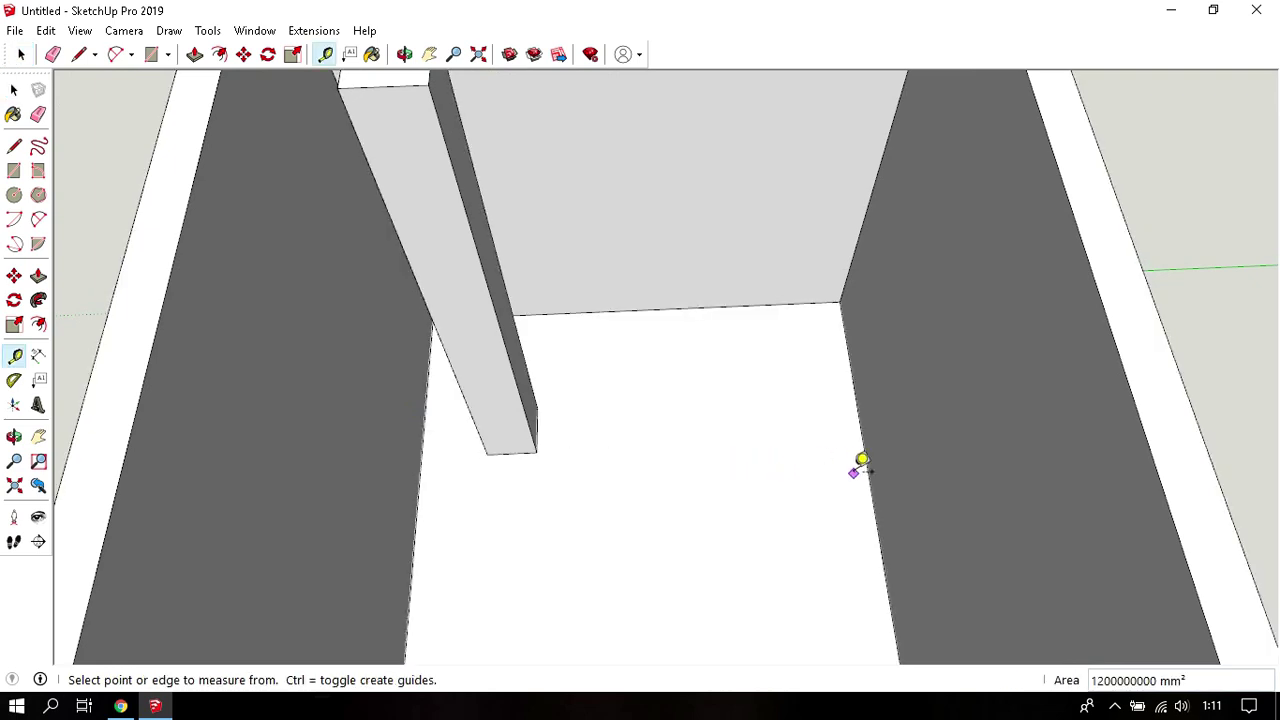
click(868, 471)
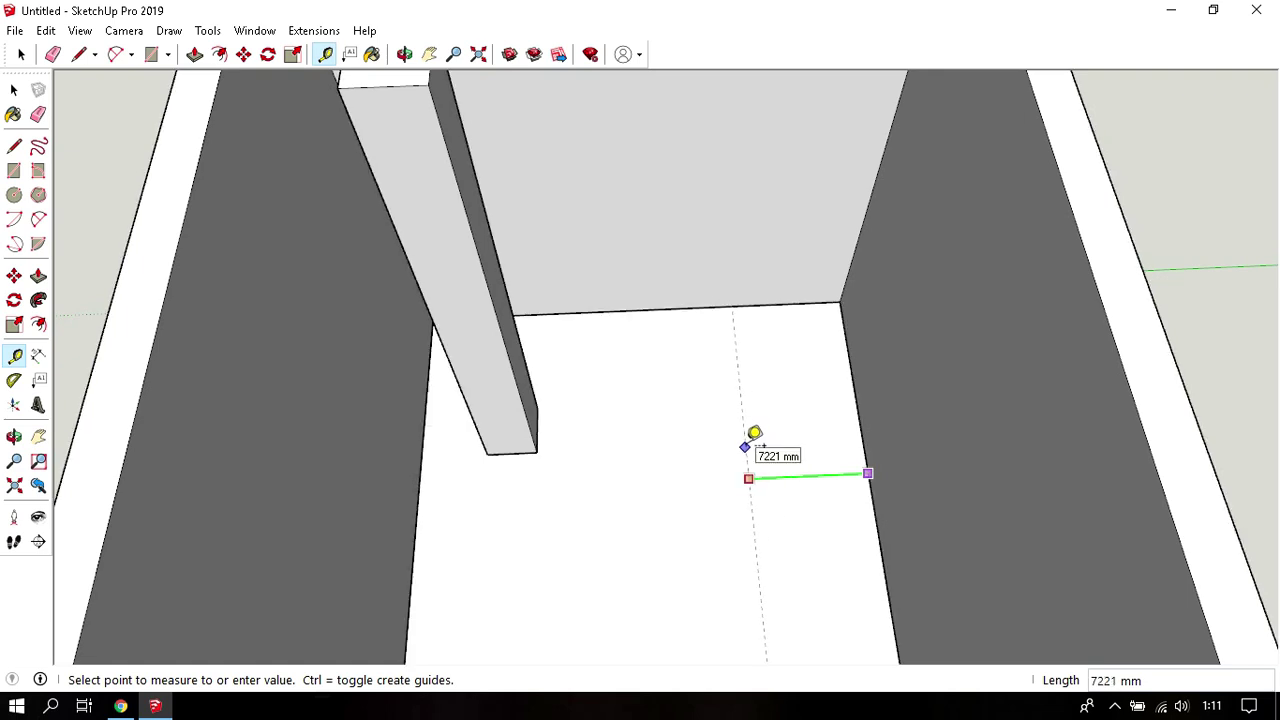
text(4000)
key(Return)
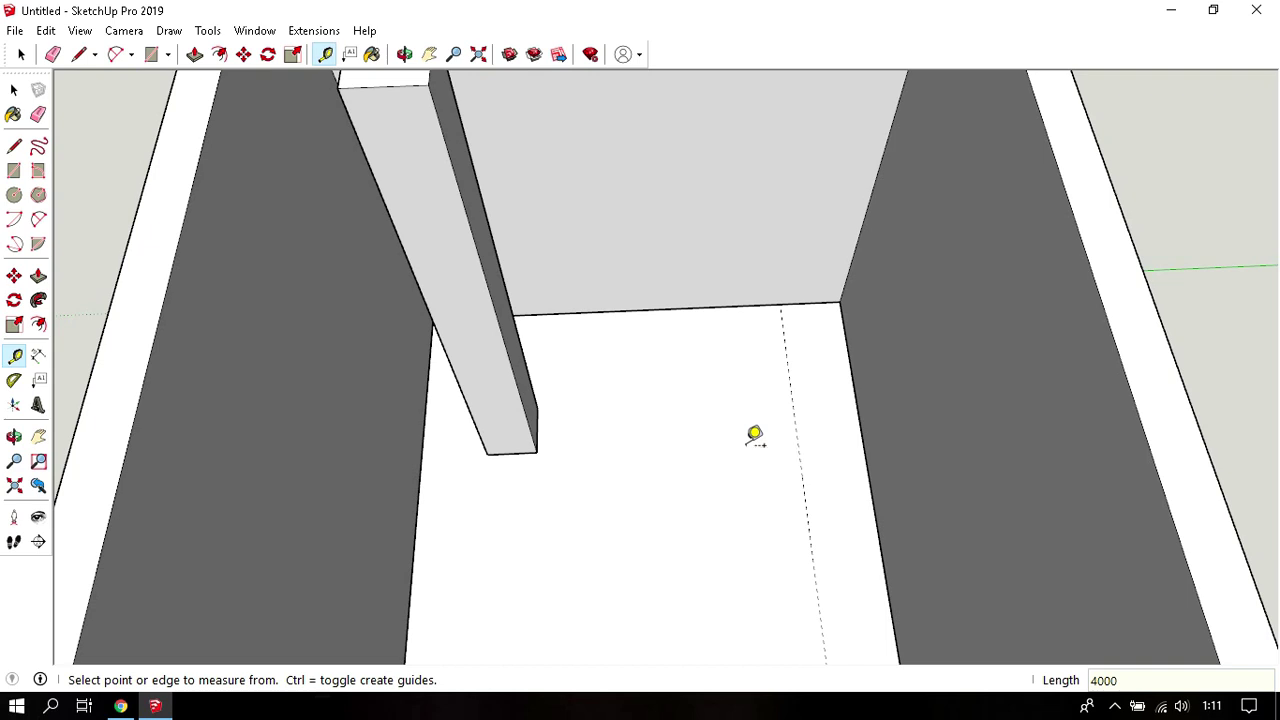
key(space)
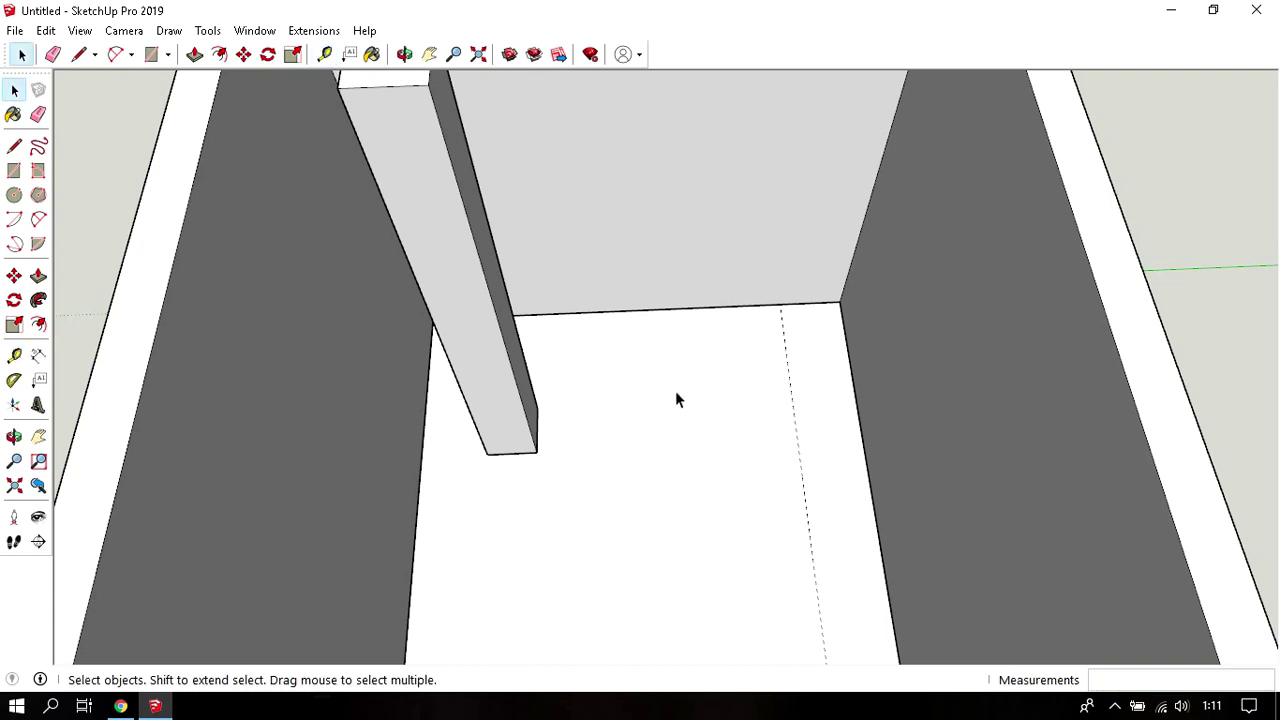
scroll(675, 391, down, 3)
scroll(675, 391, down, 2)
mouse_move(671, 400)
middle_down()
mouse_move(671, 432)
mouse_move(643, 414)
mouse_move(645, 444)
middle_up()
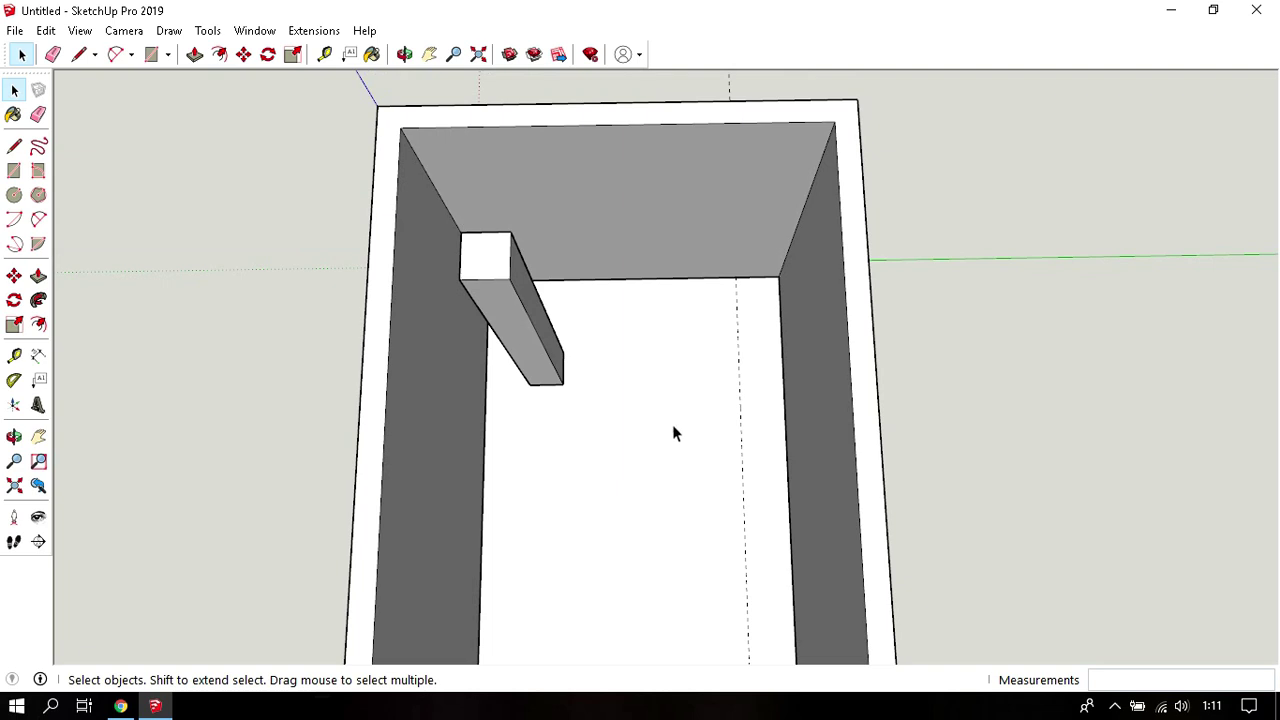
Copy the square column 16000 mm to the right onto the guide line intersection.
triple_click(512, 342)
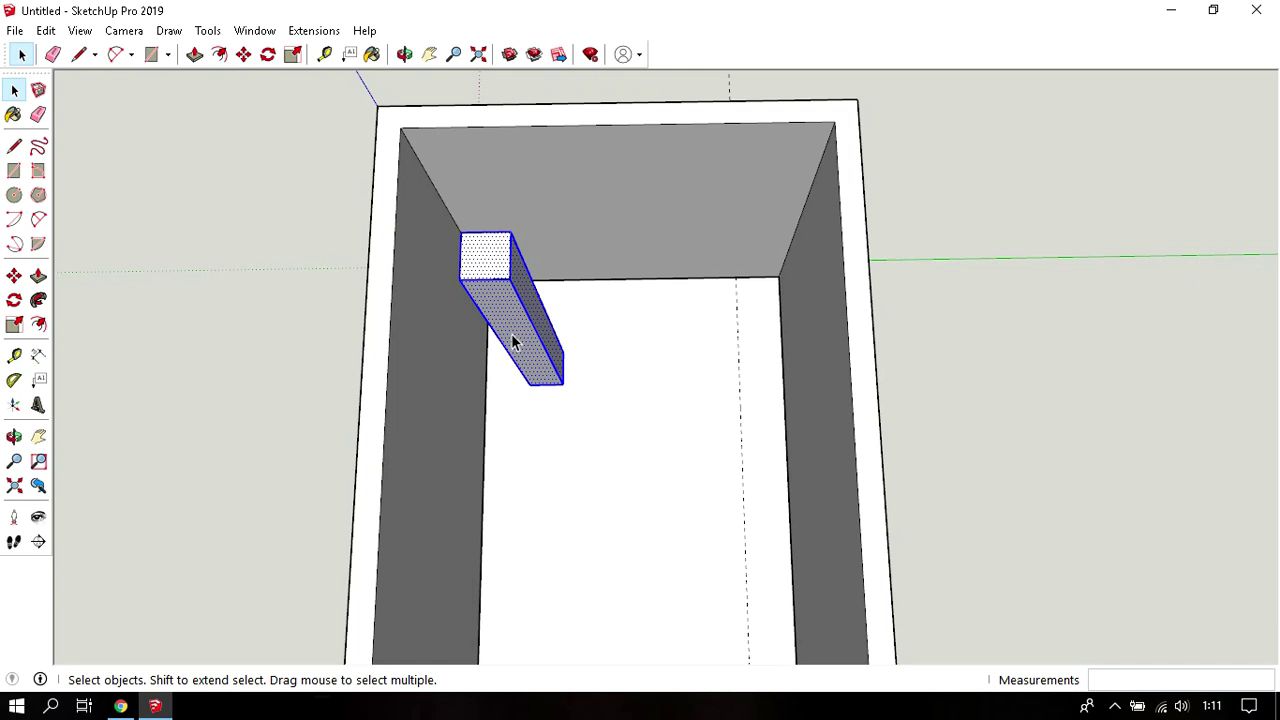
key(m)
scroll(589, 397, up, 2)
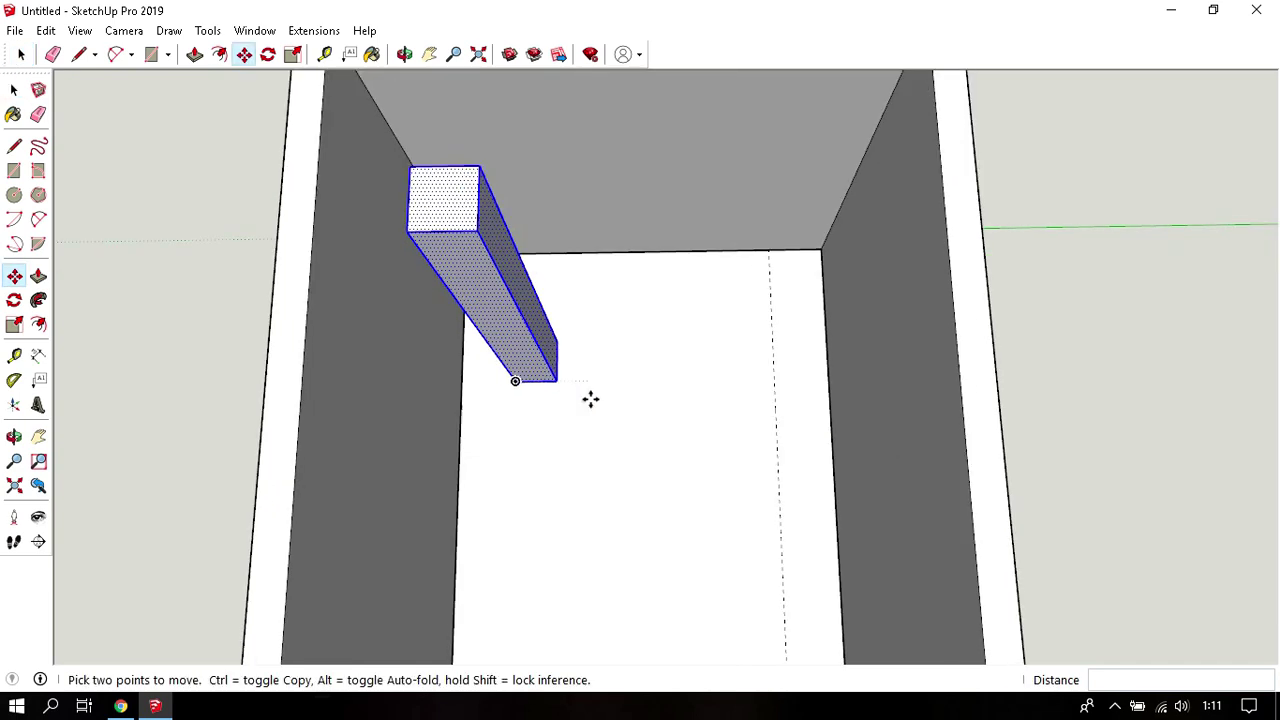
scroll(585, 393, up, 2)
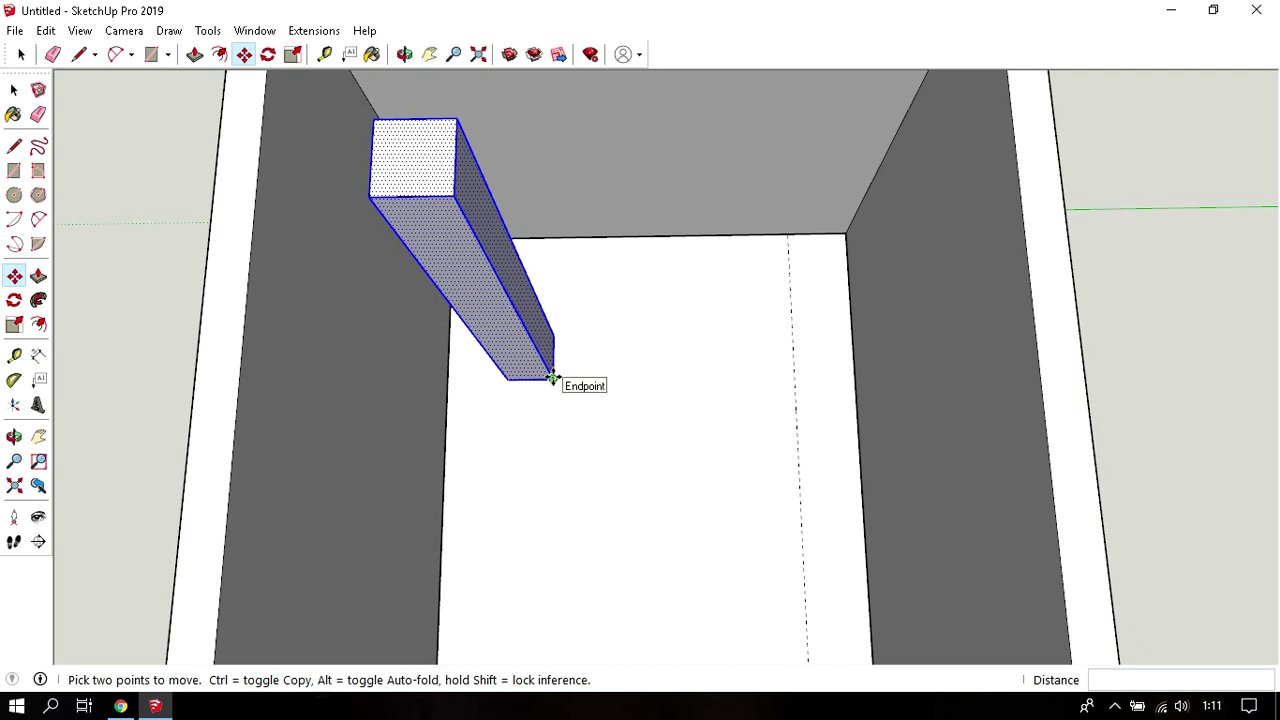
key(ctrl)
click(553, 377)
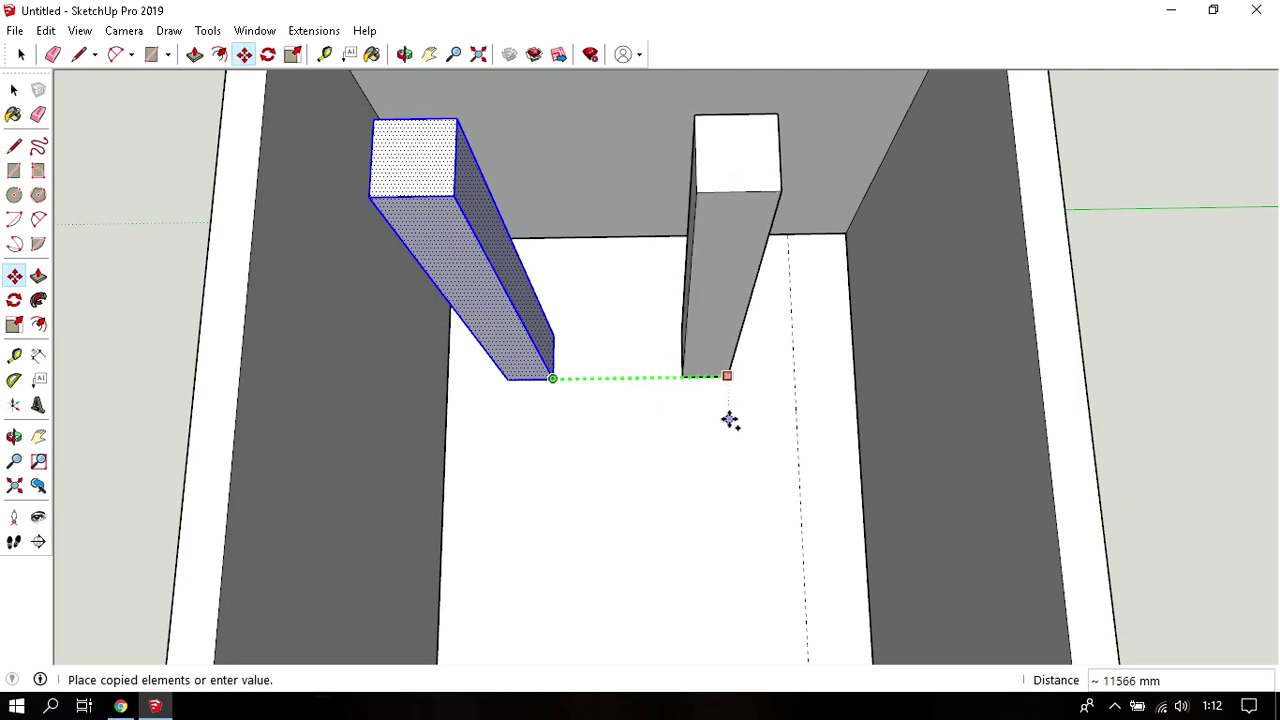
click(795, 459)
key(space)
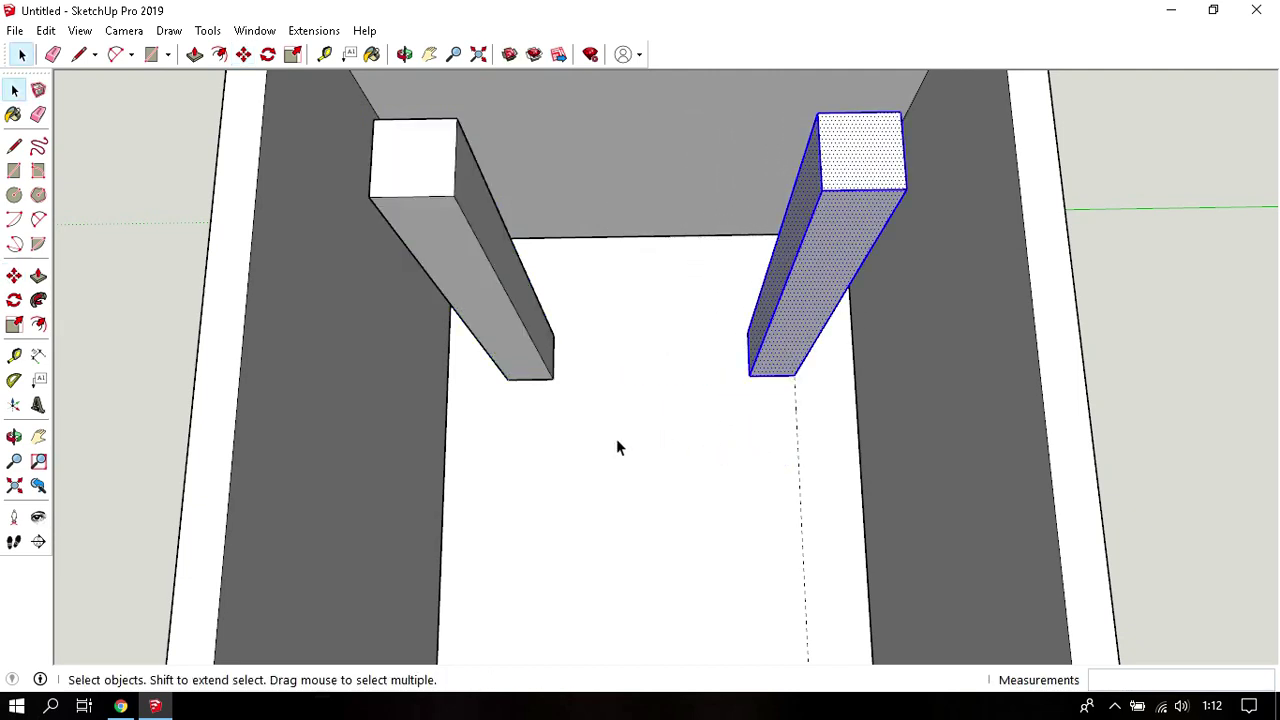
scroll(616, 438, down, 5)
middle_drag(616, 438, 611, 432)
drag(611, 432, 607, 535)
scroll(606, 406, up, 2)
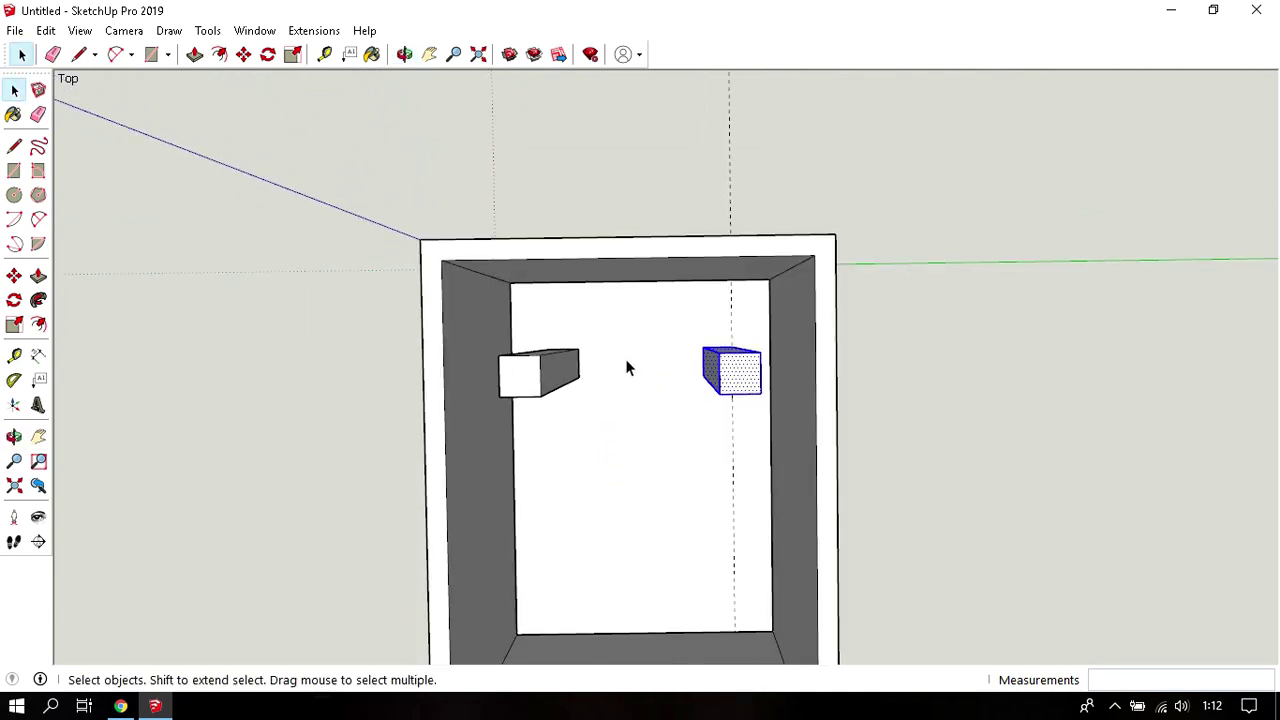
scroll(629, 366, down, 2)
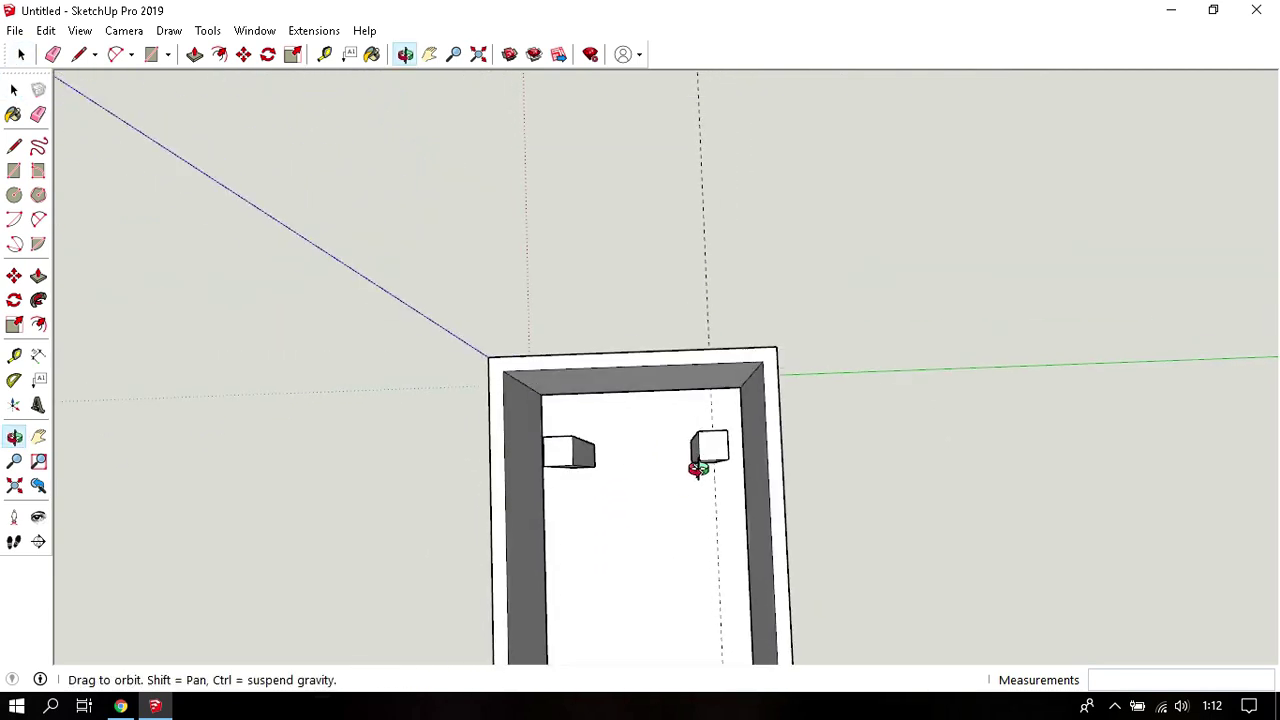
mouse_move(693, 453)
middle_down()
mouse_move(677, 346)
mouse_move(678, 460)
mouse_move(694, 386)
middle_up()
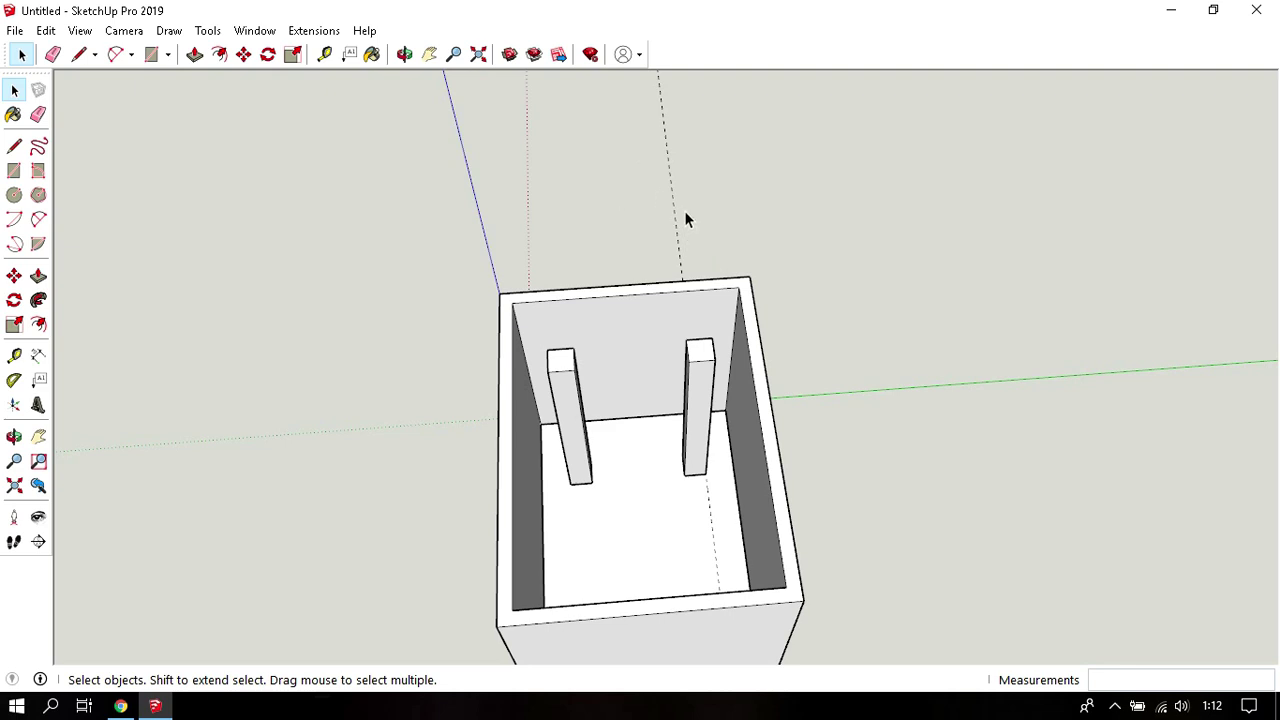
Use Edit > Delete Guides to clear every guide line.
click(46, 31)
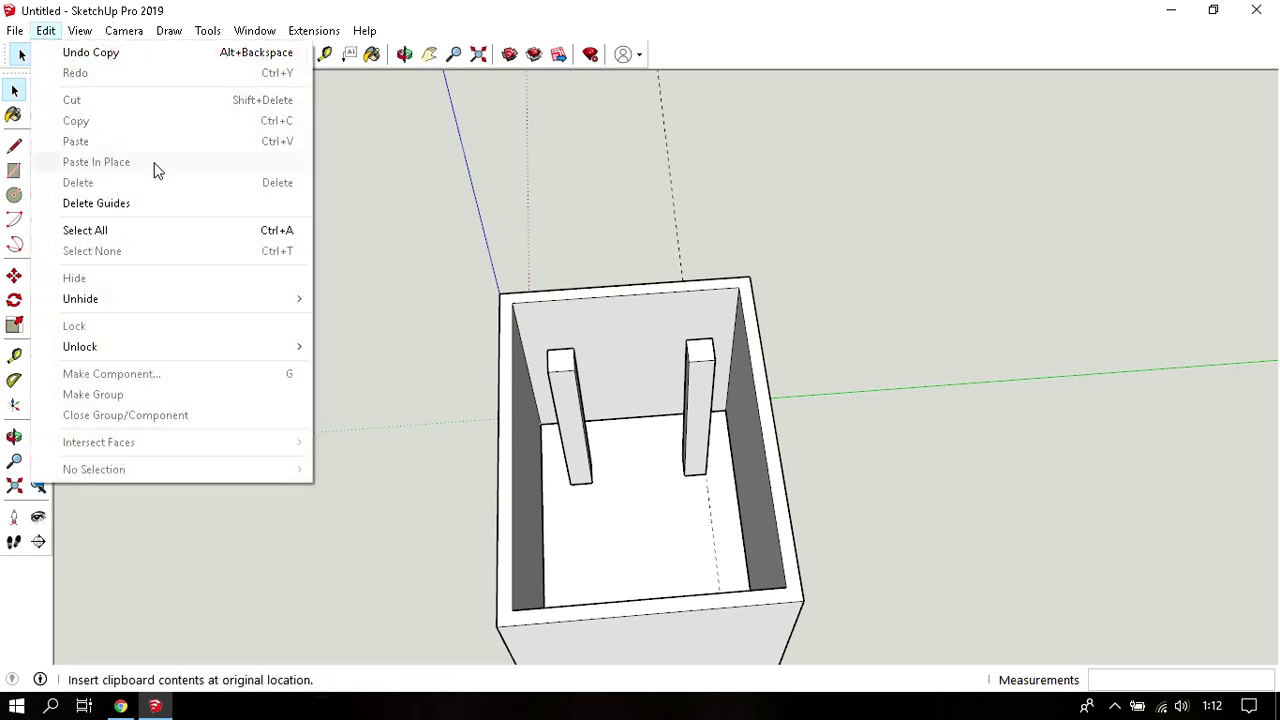
click(155, 205)
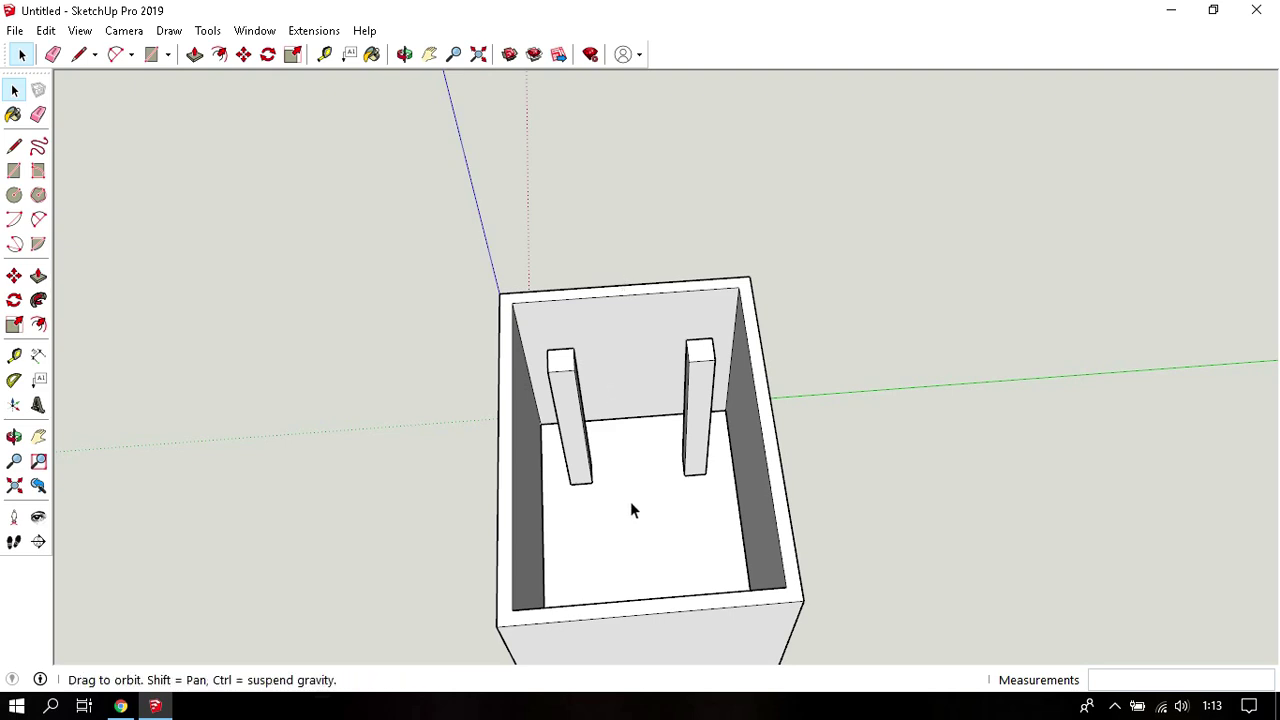
Start a trial measurement across the left wall, then cancel it.
middle_drag(630, 501, 620, 474)
scroll(560, 500, up, 3)
scroll(535, 515, up, 2)
key(t)
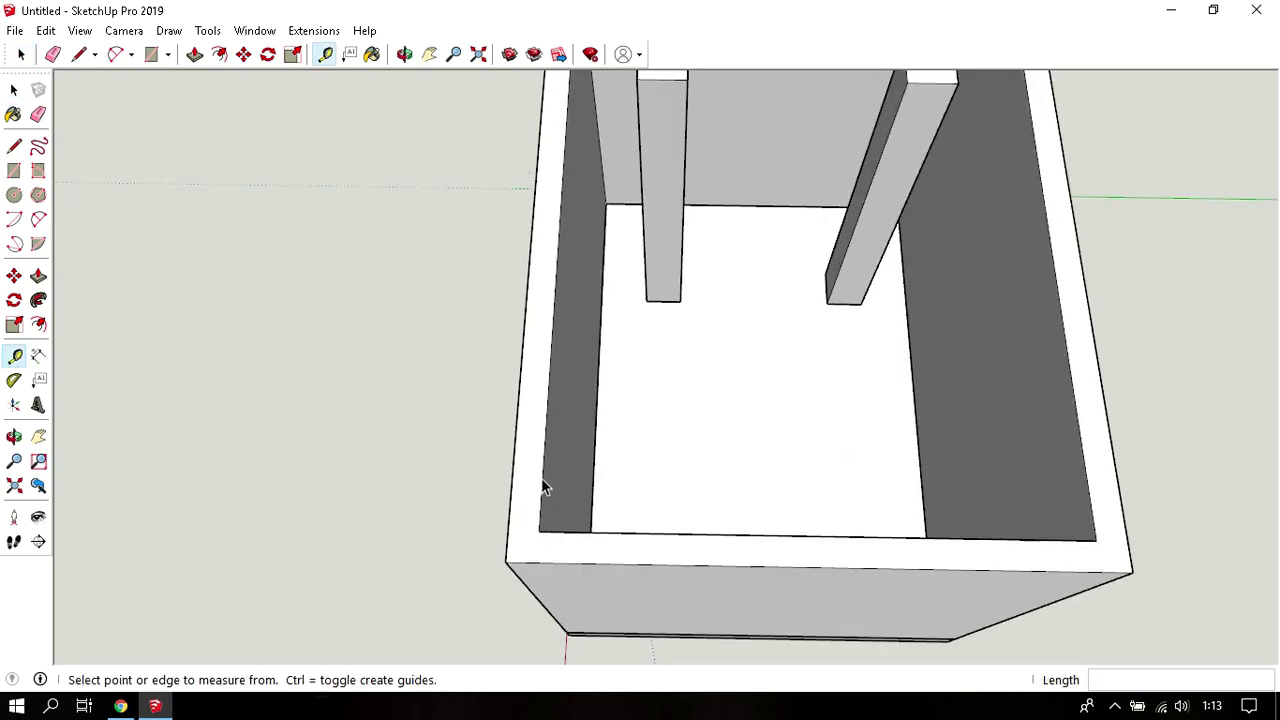
click(545, 474)
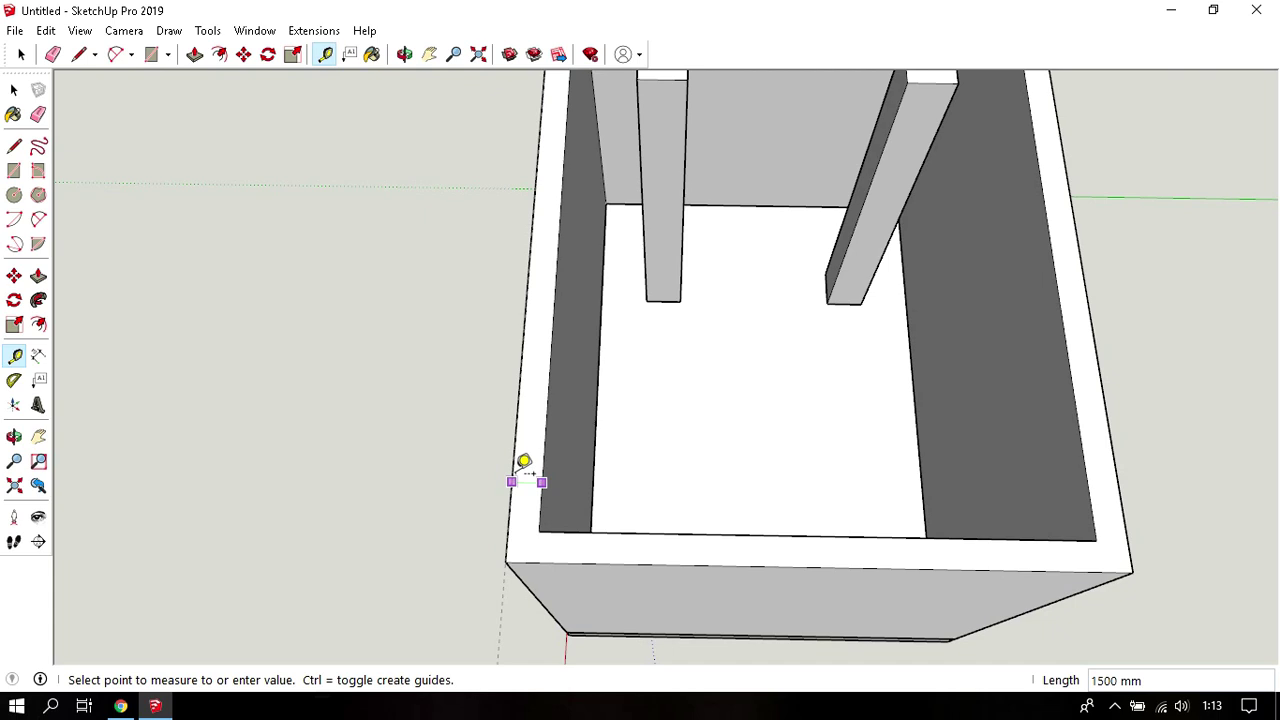
key(space)
Measure from the inner wall corner to the outer face, enter 150, and confirm resizing the model.
key(t)
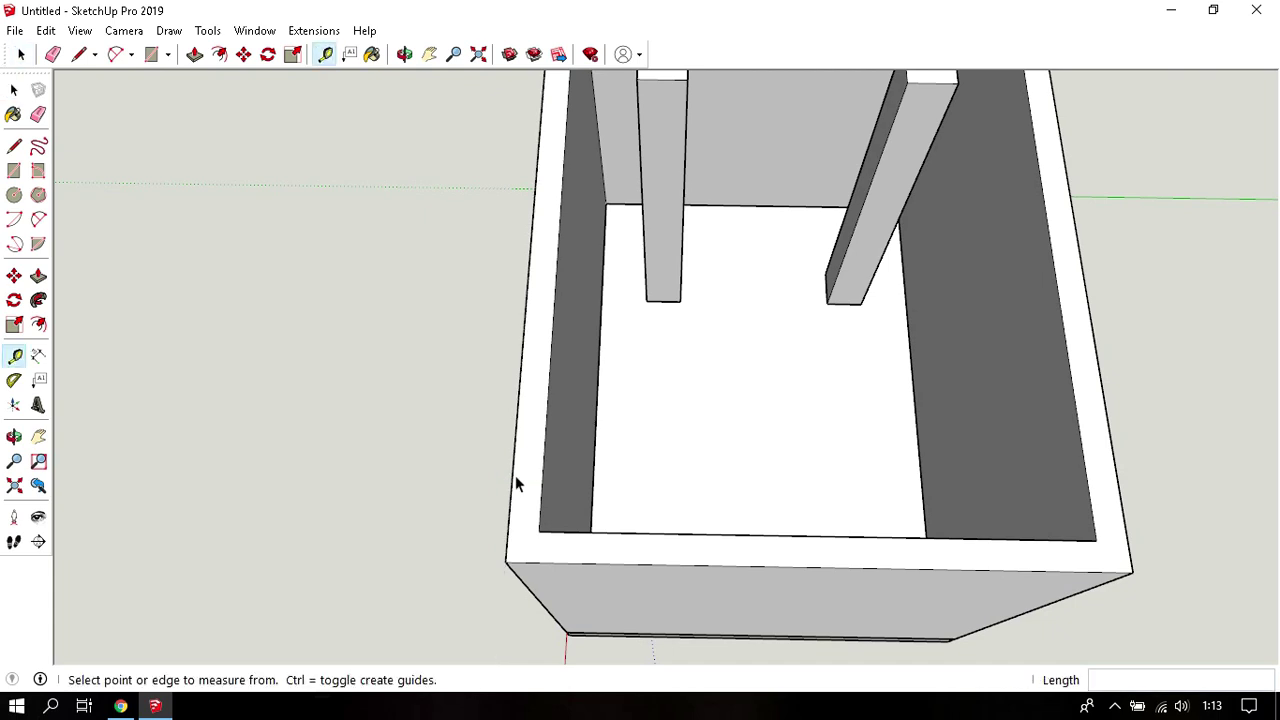
key(t)
scroll(790, 505, up, 3)
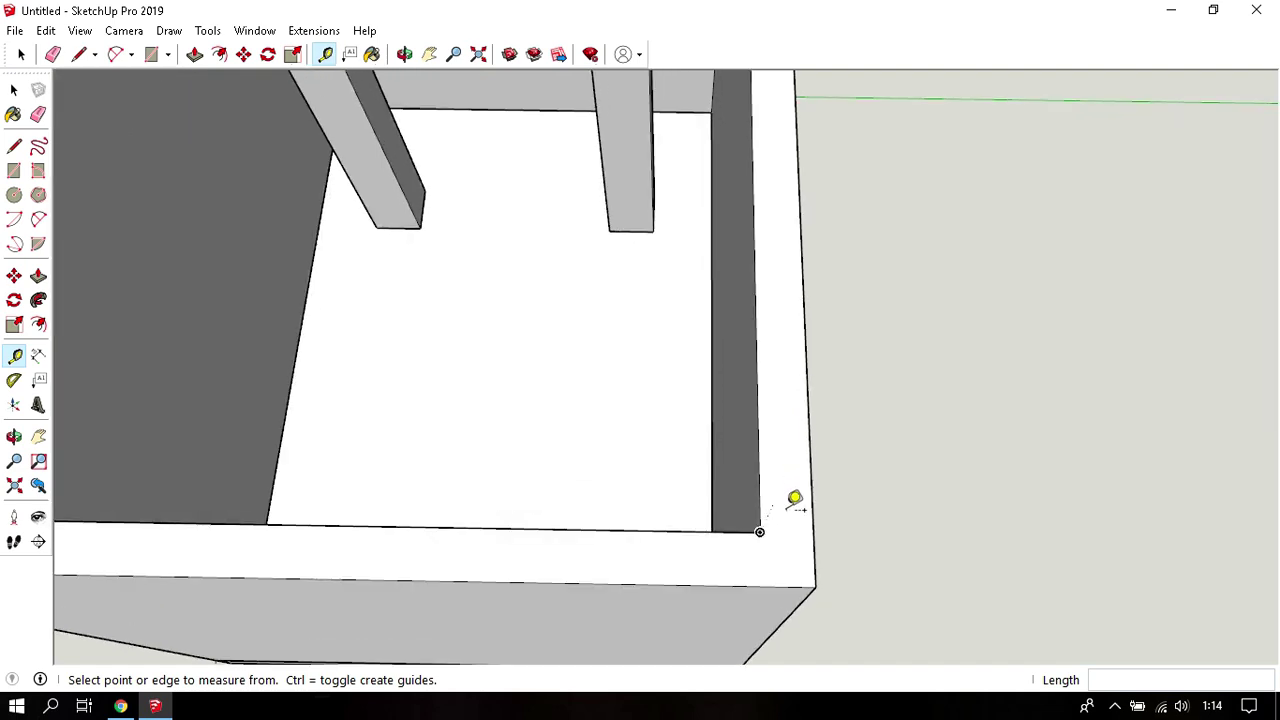
middle_drag(794, 500, 757, 377)
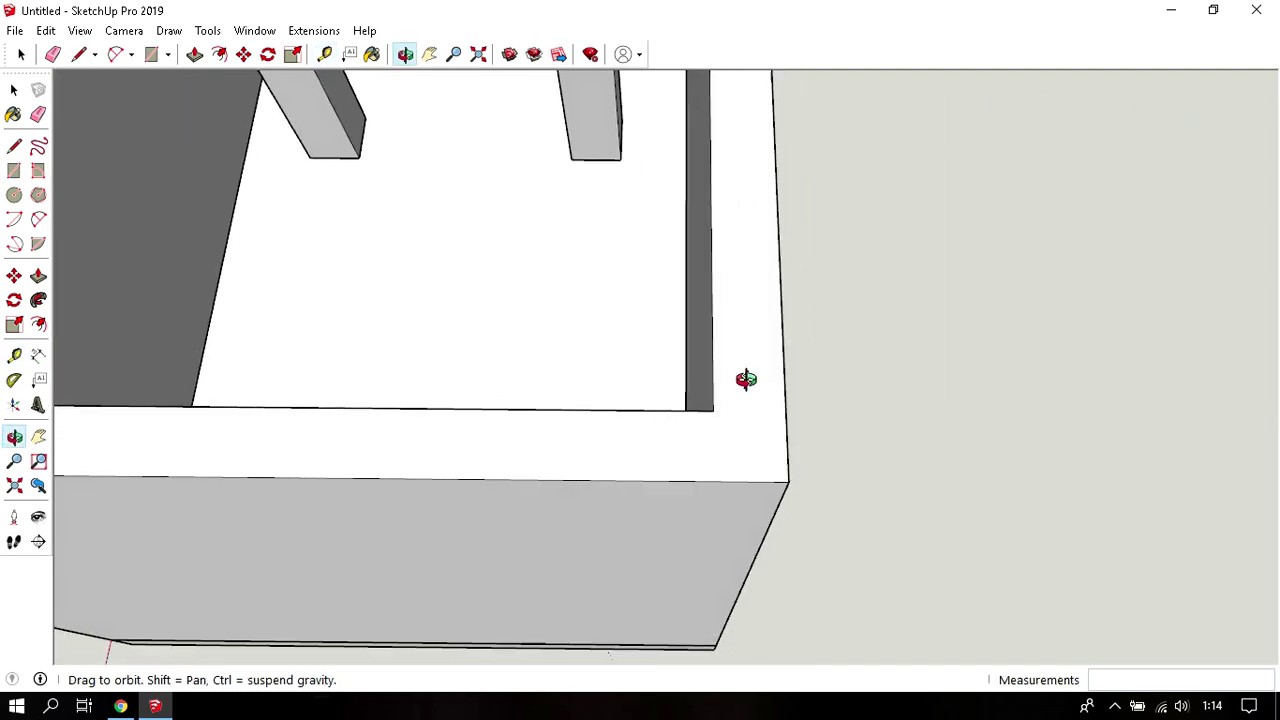
click(707, 414)
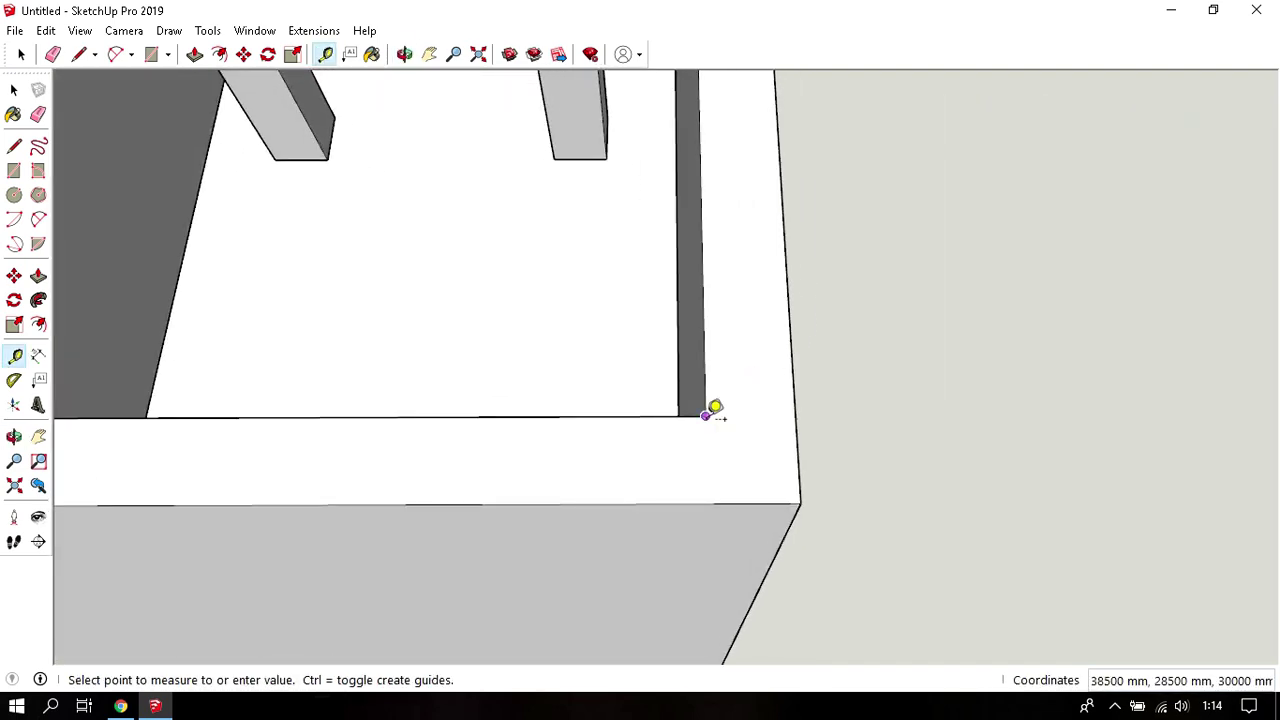
click(795, 415)
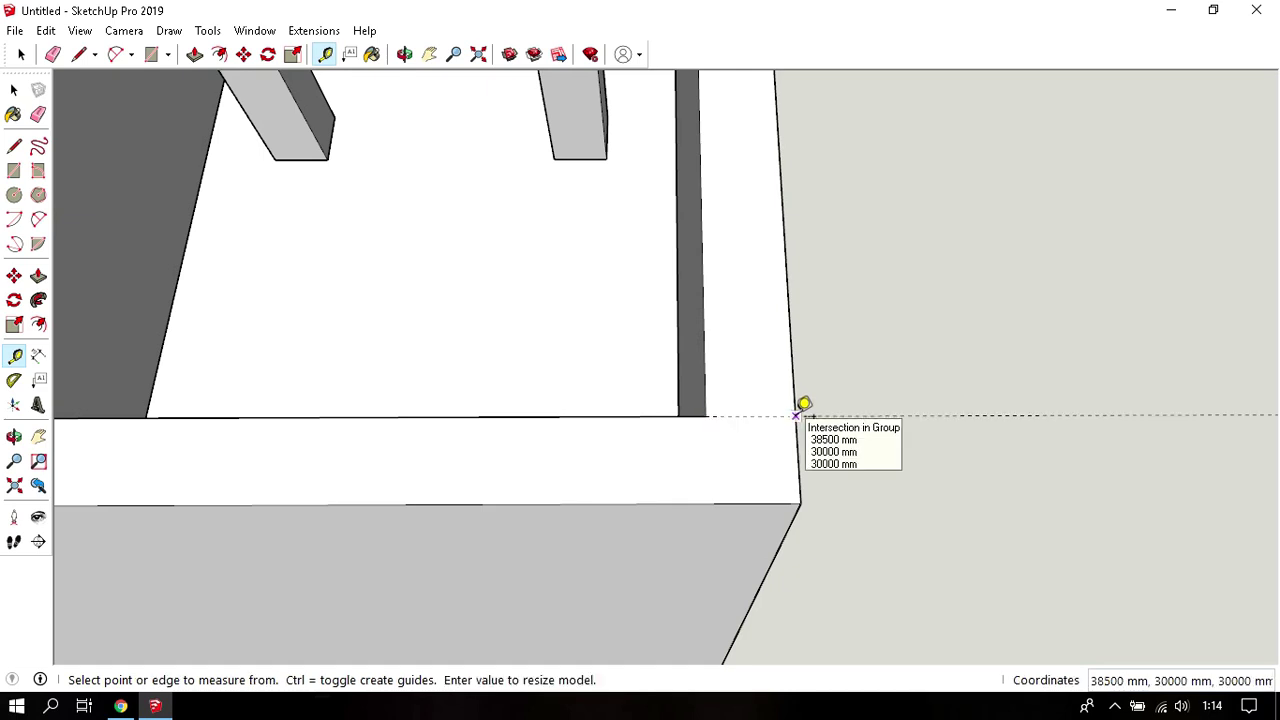
text(15)
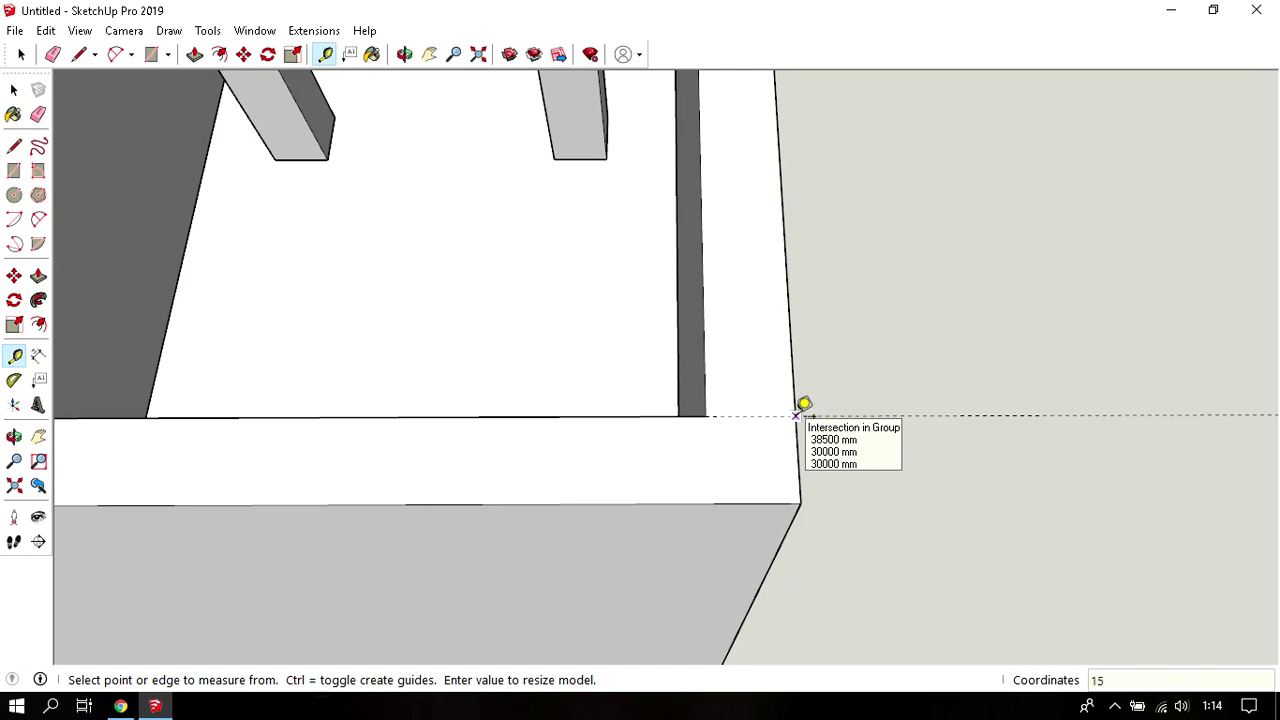
text(0)
key(Return)
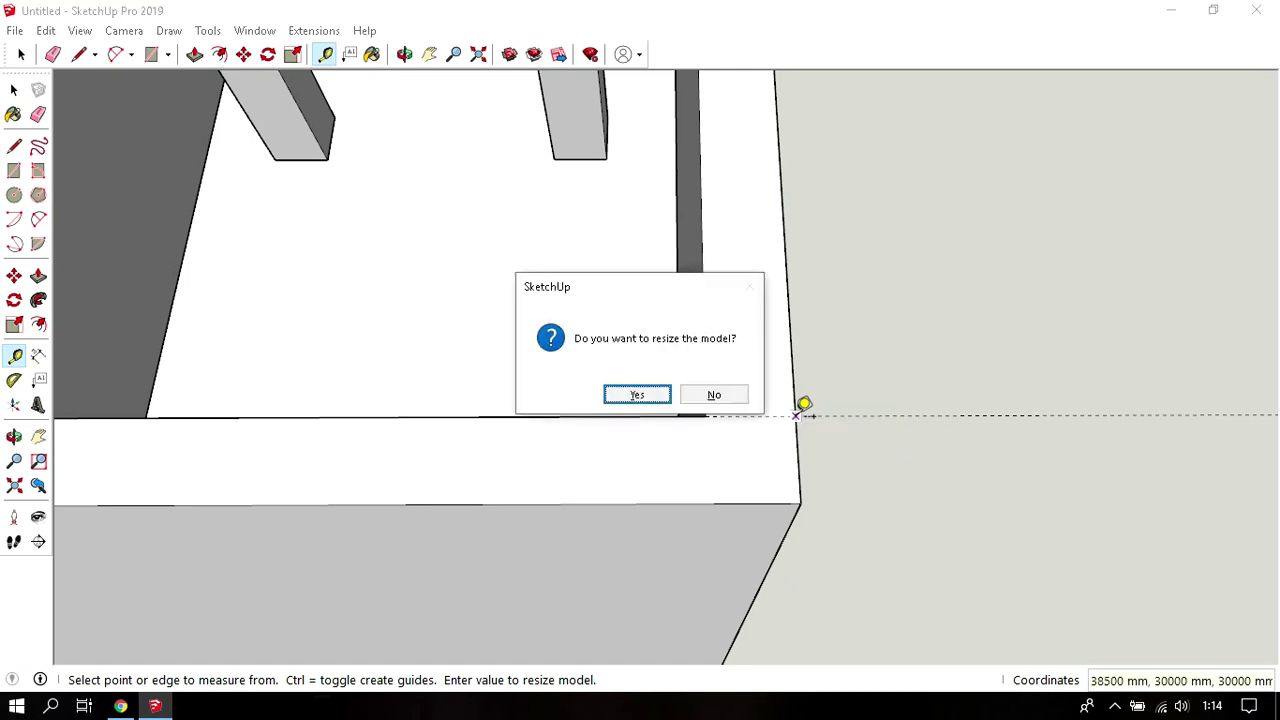
click(657, 395)
key(space)
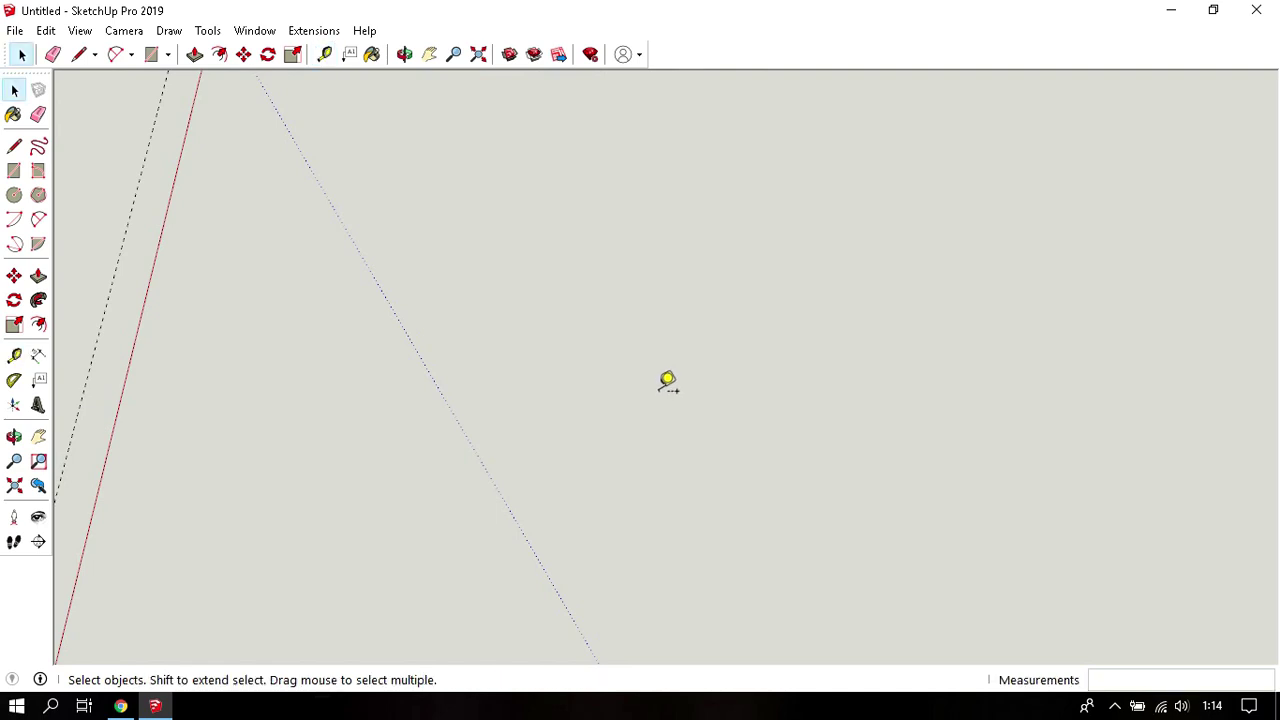
scroll(664, 305, down, 3)
scroll(527, 187, down, 2)
scroll(527, 187, up, 2)
scroll(460, 180, up, 2)
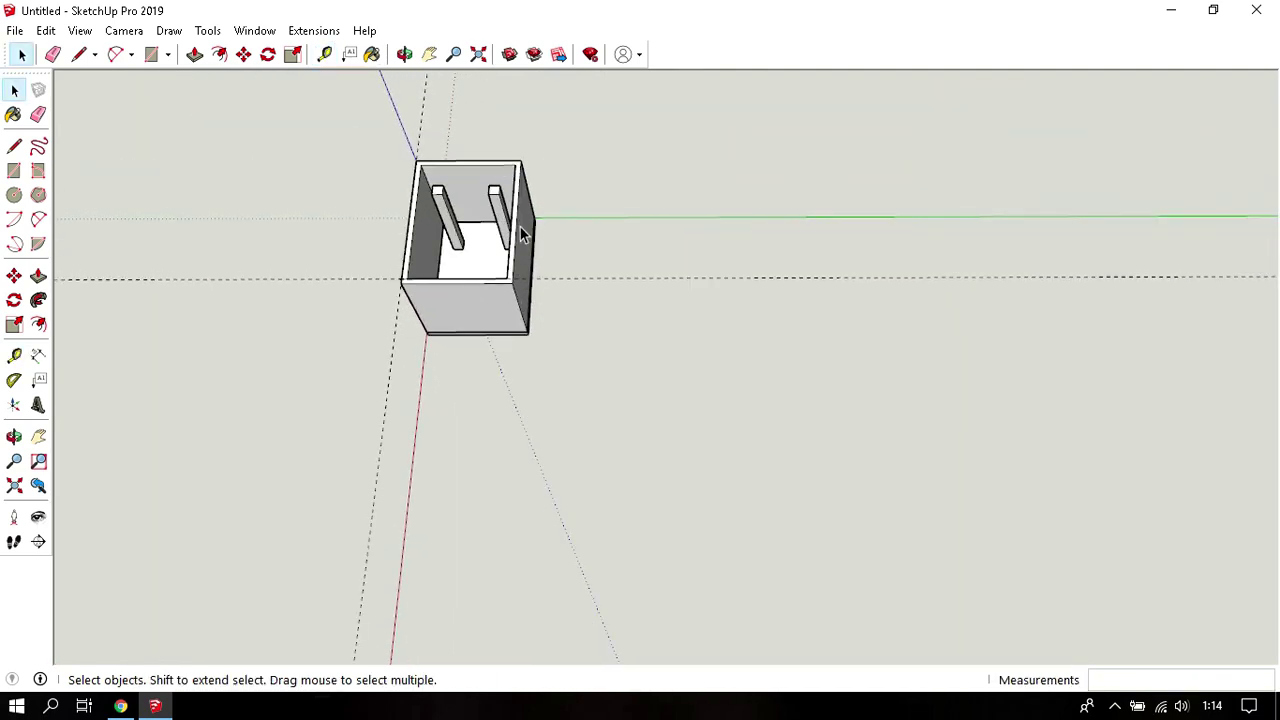
scroll(508, 277, up, 2)
scroll(636, 398, up, 2)
scroll(632, 412, up, 2)
scroll(627, 421, up, 2)
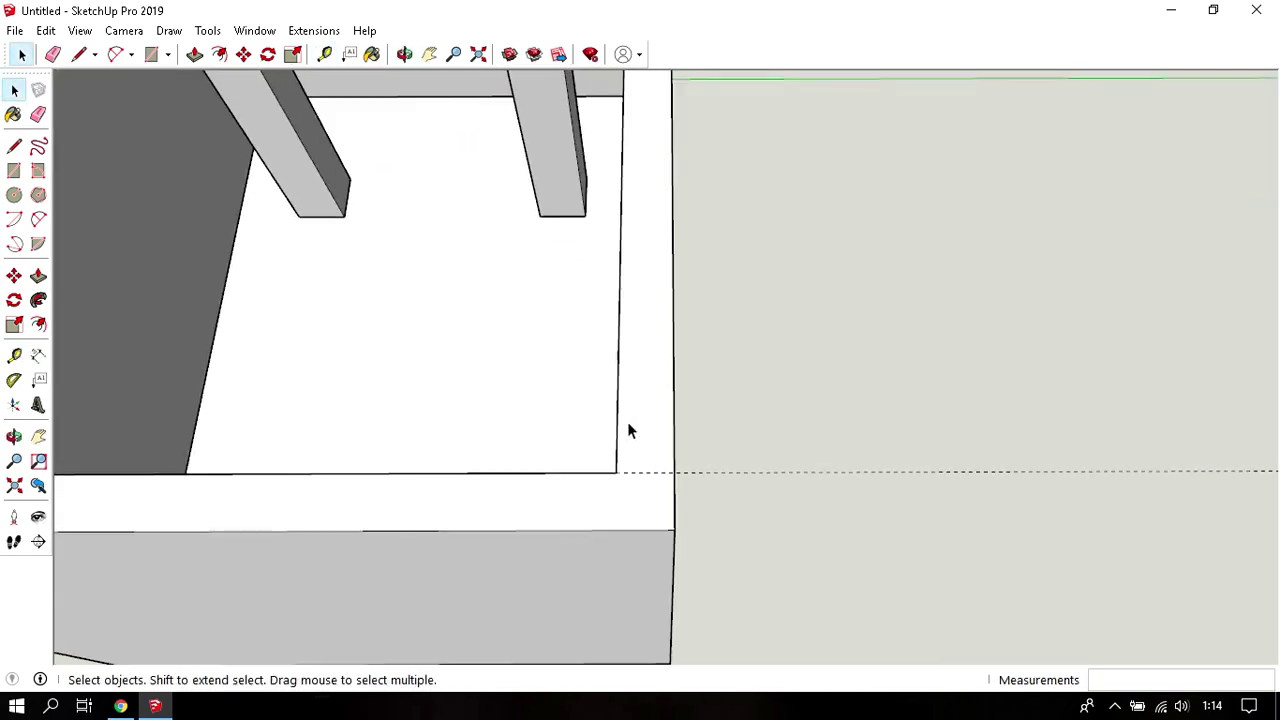
key(t)
click(618, 399)
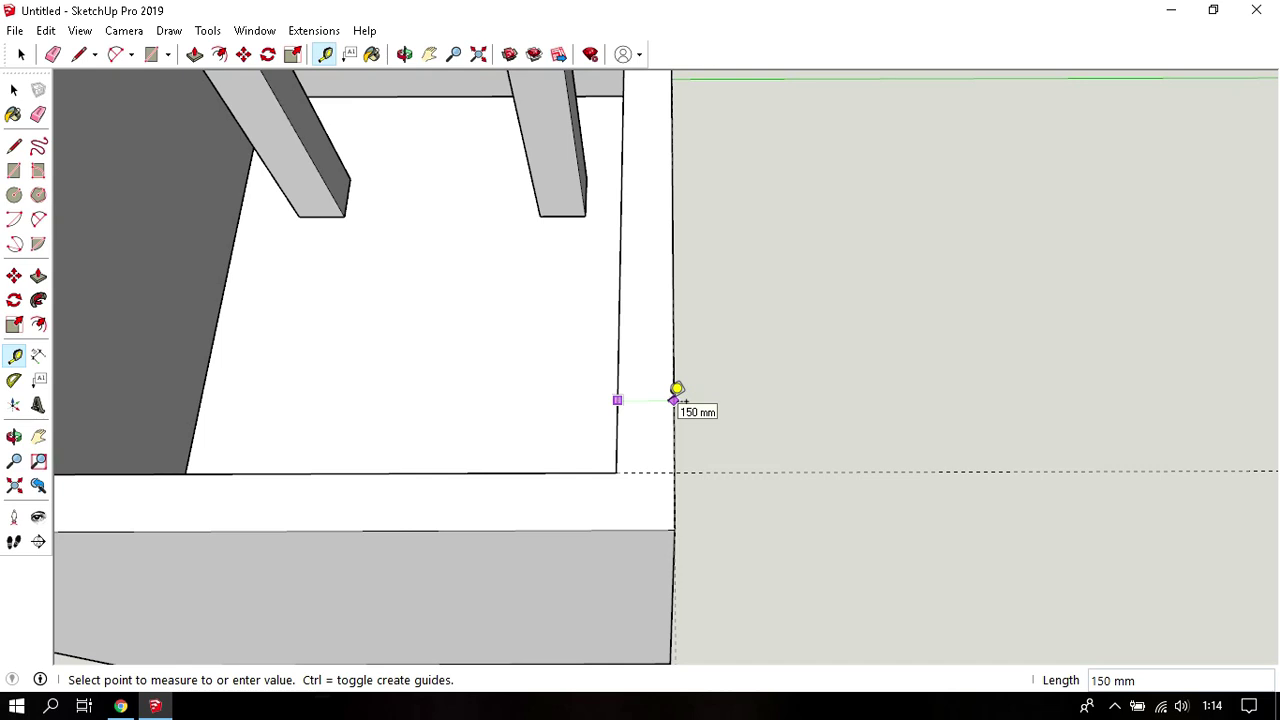
key(space)
scroll(668, 405, down, 2)
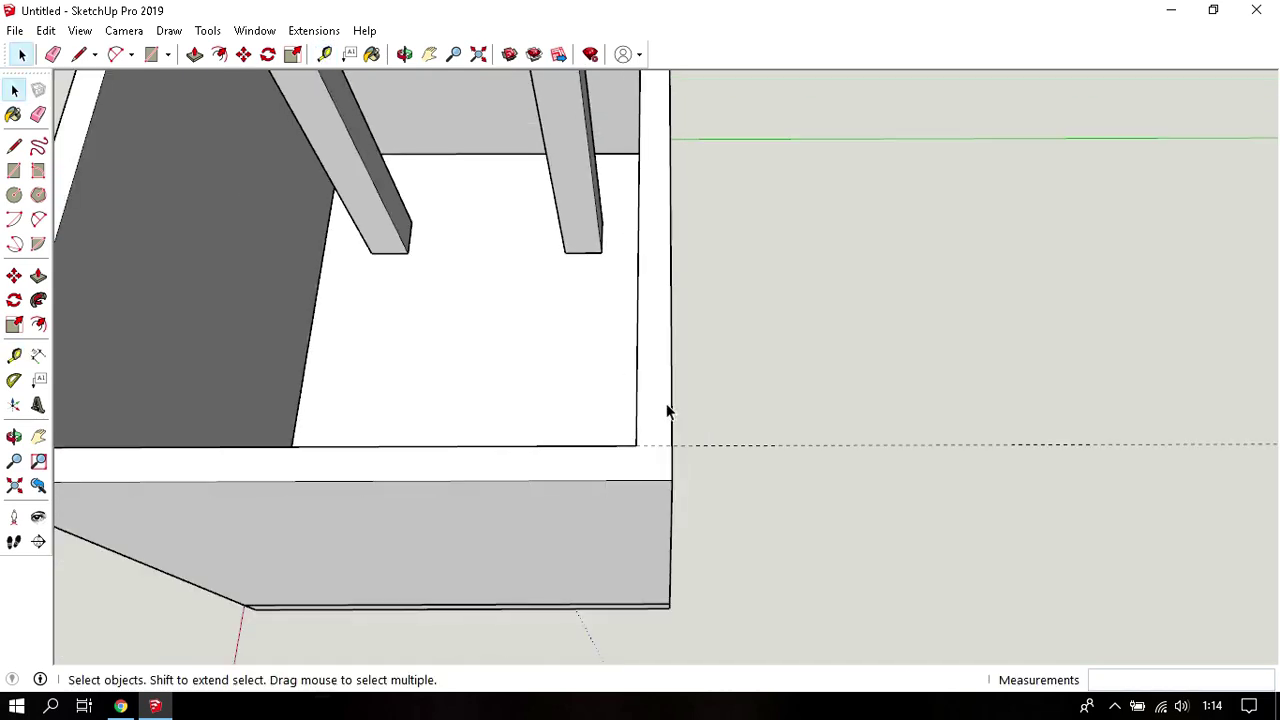
scroll(666, 406, down, 2)
scroll(666, 410, down, 2)
scroll(667, 410, down, 2)
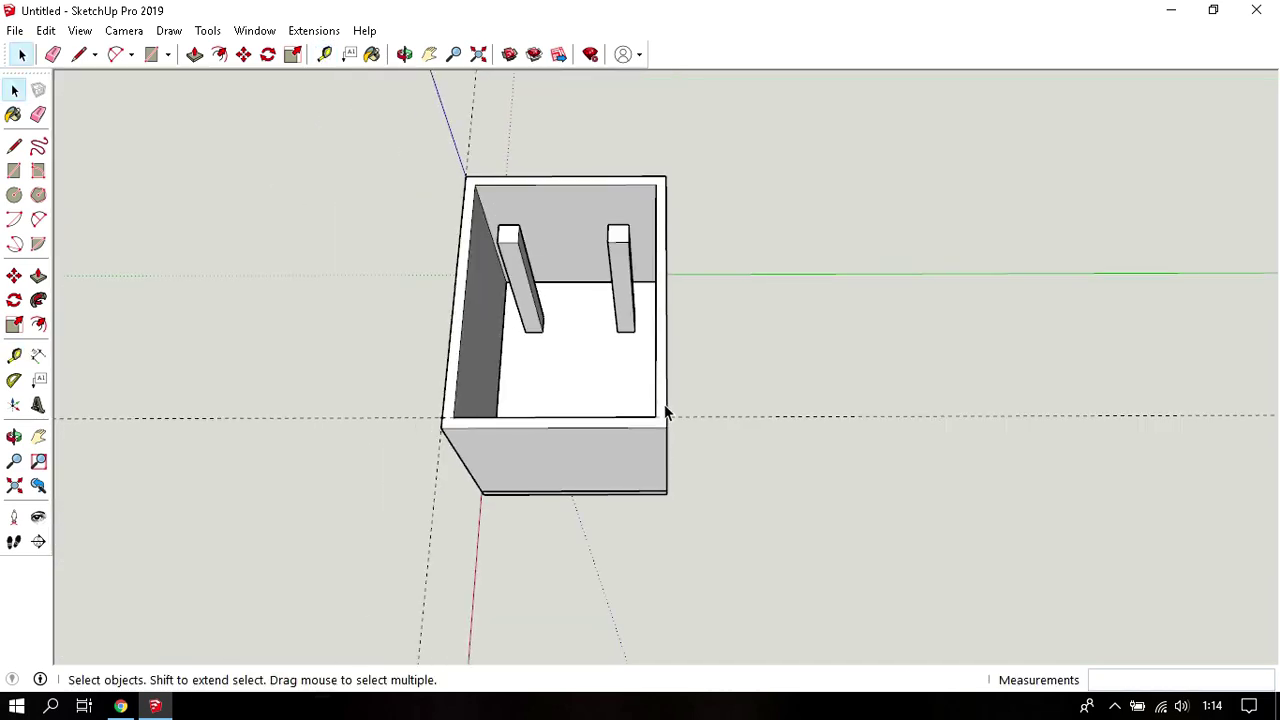